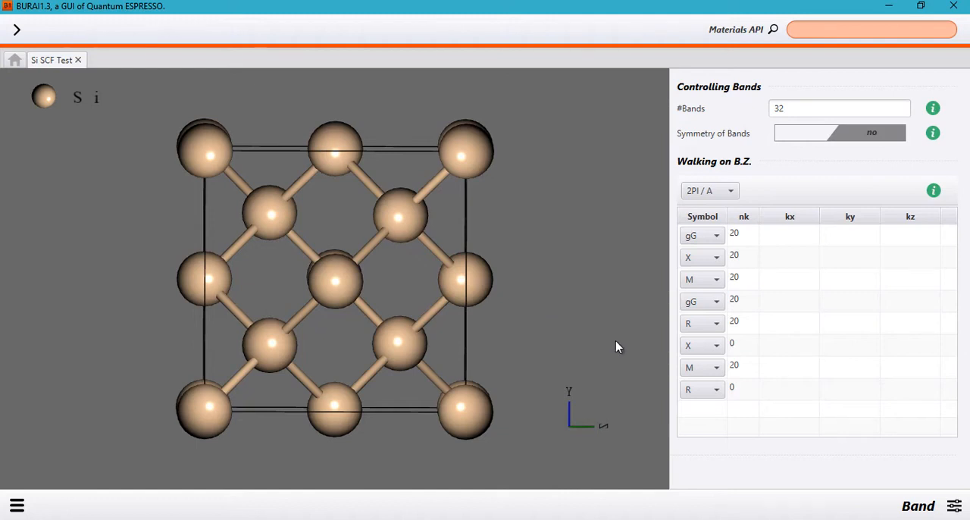
# - Open the Band calculation settings for the silicon project and rotate the crystal structure to inspect it
pyautogui.click(953, 506)
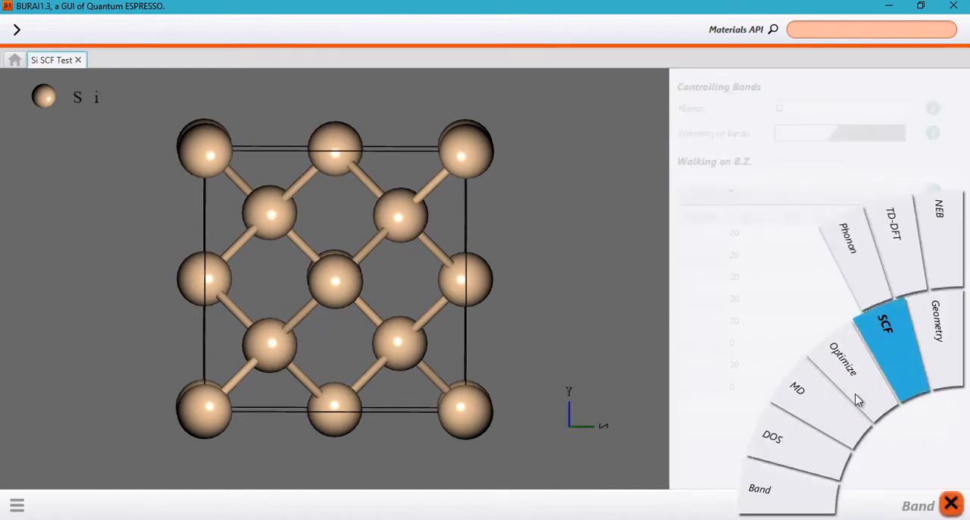
pyautogui.click(788, 507)
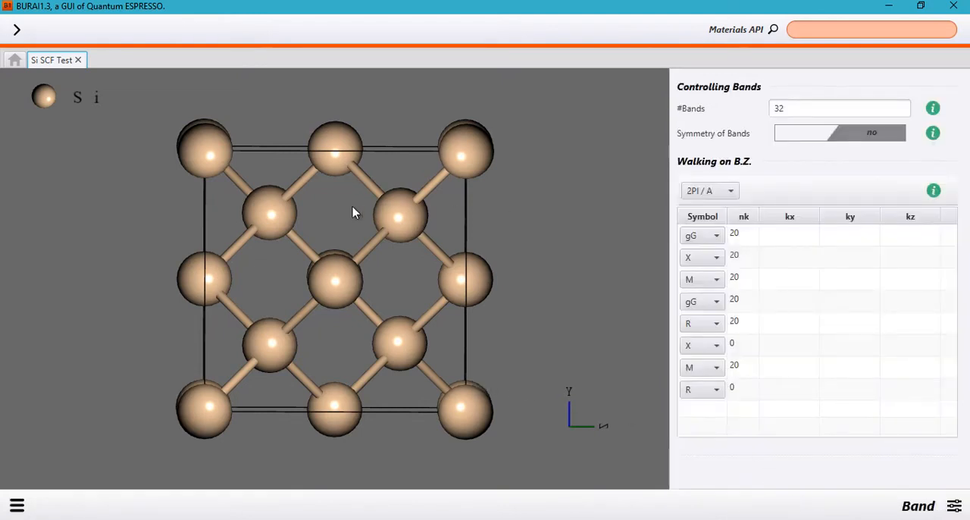
pyautogui.moveTo(433, 208); pyautogui.dragTo(491, 176)
pyautogui.rightClick(422, 208)
pyautogui.click(385, 209)
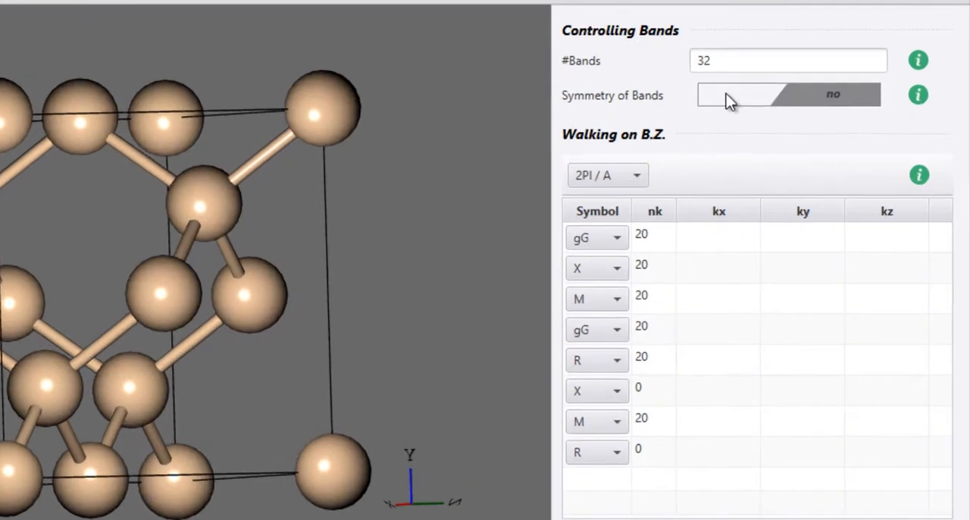
# - Look through the silicon band structure images in the browser for reference, and return to the number-of-bands setting in BURAI
pyautogui.click(740, 69)
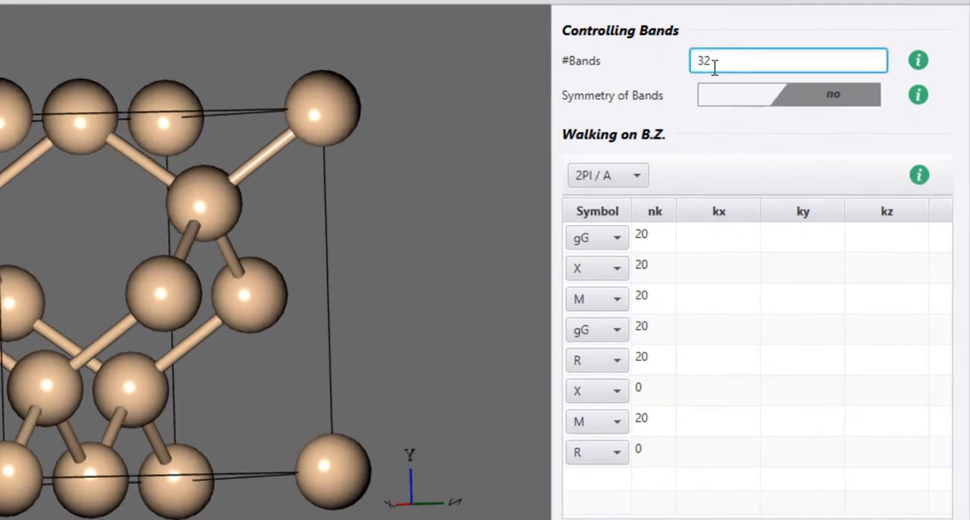
pyautogui.moveTo(715, 63); pyautogui.dragTo(697, 66)
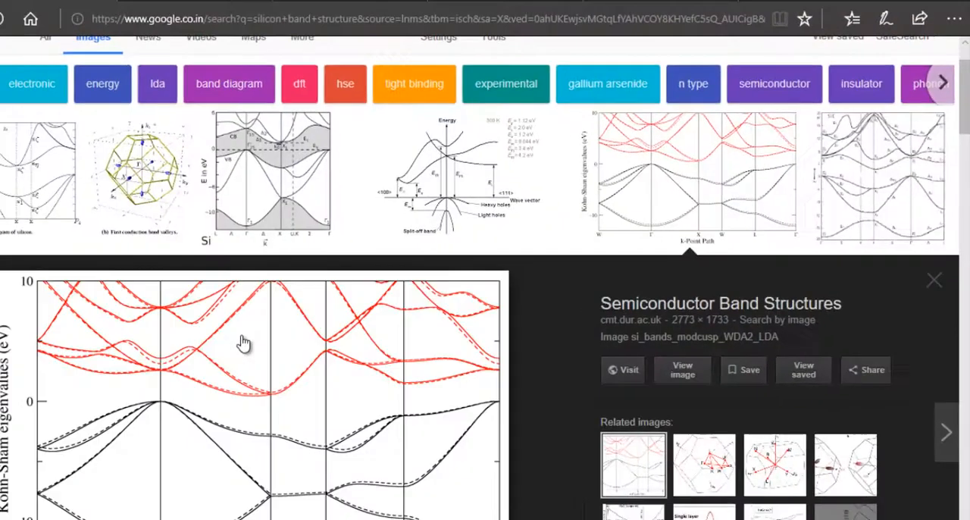
pyautogui.scroll(-2, 244, 342)
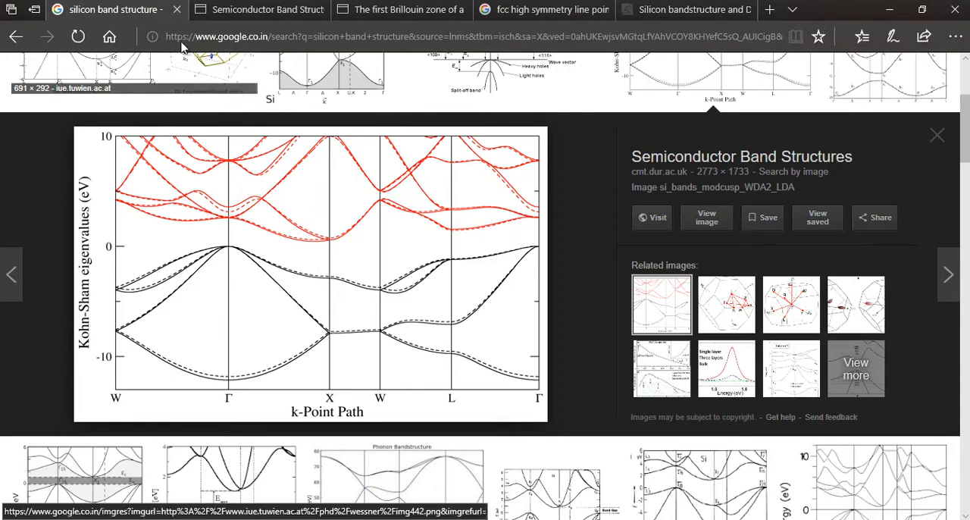
pyautogui.scroll(-10, 275, 184)
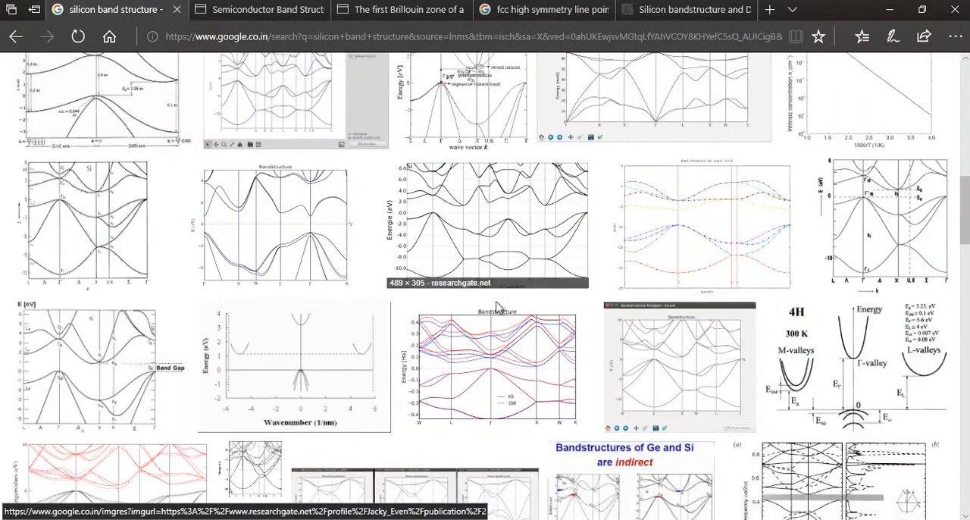
pyautogui.scroll(-2, 659, 291)
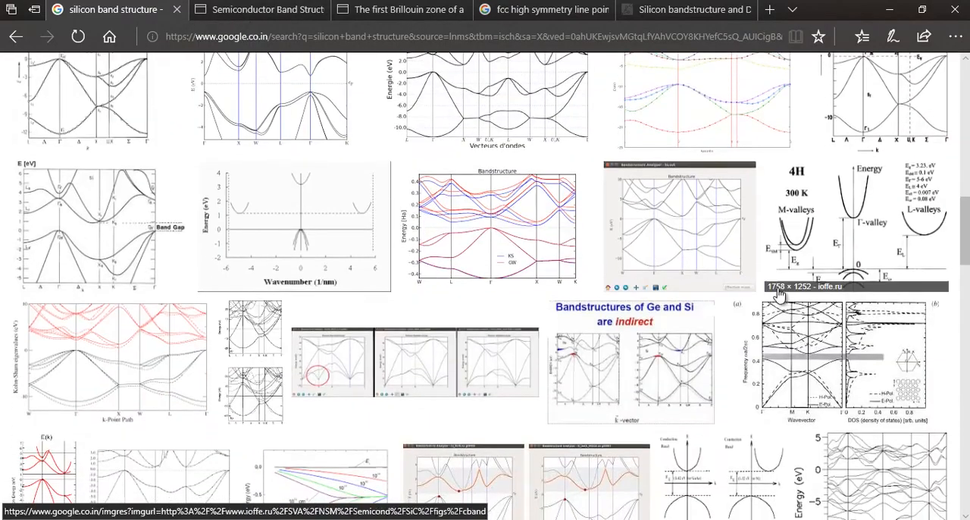
pyautogui.scroll(10, 644, 291)
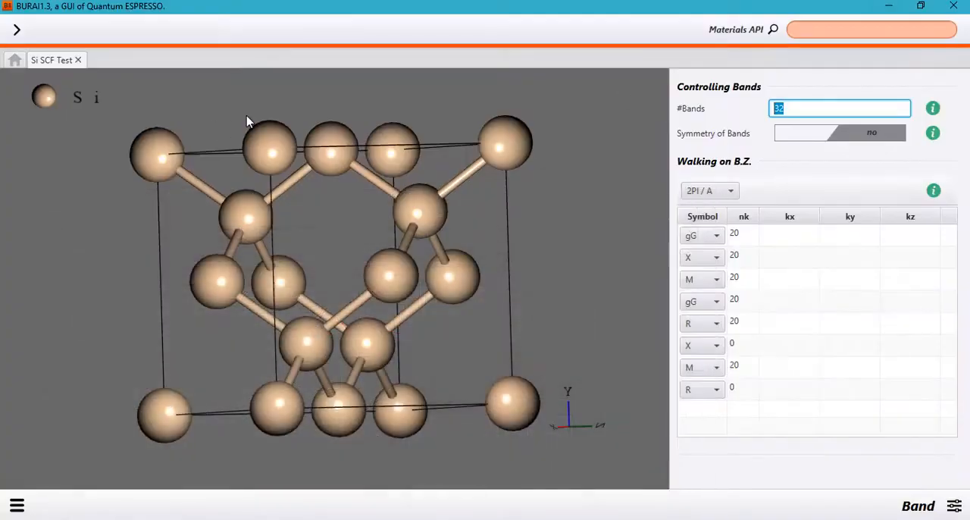
pyautogui.moveTo(325, 275); pyautogui.dragTo(390, 284)
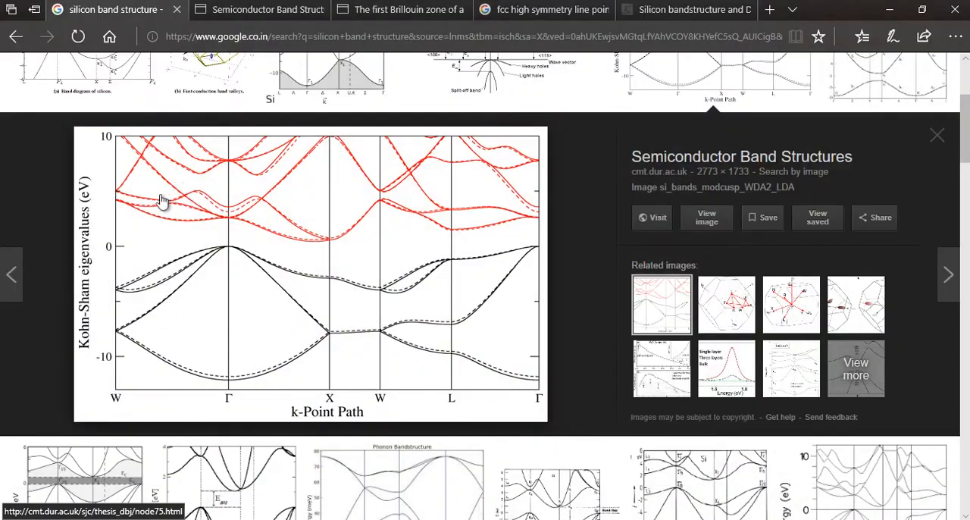
pyautogui.click(887, 8)
pyautogui.moveTo(794, 108); pyautogui.dragTo(776, 108)
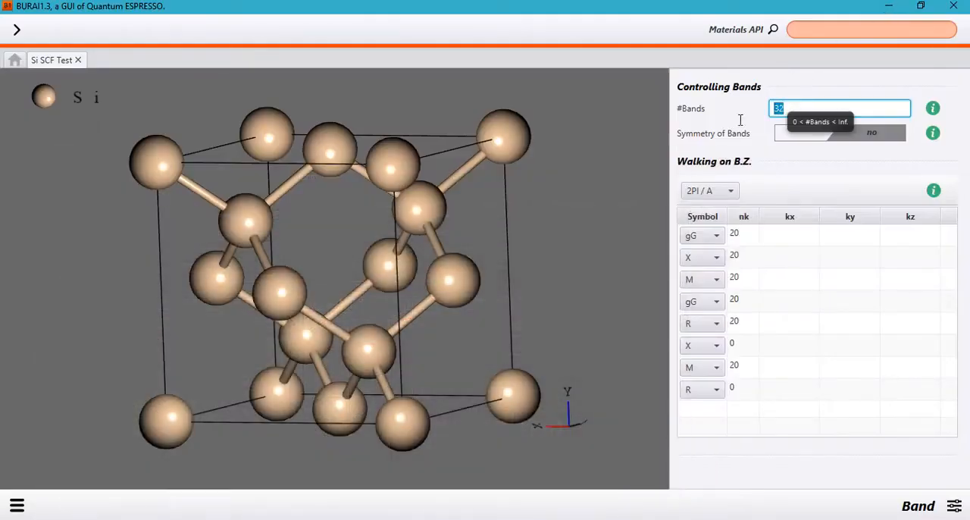
pyautogui.click(556, 204)
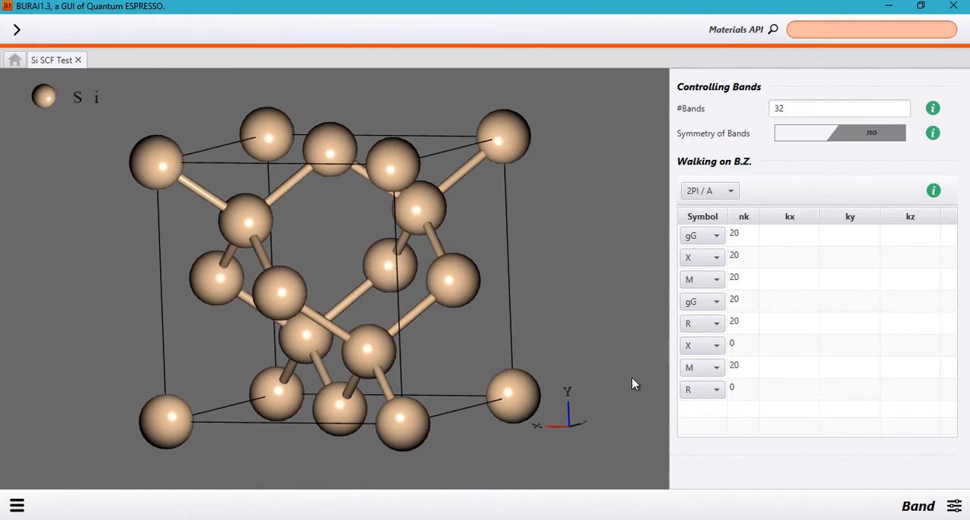
# - Switch to the SCF calculation settings and display the project's input file
pyautogui.click(954, 506)
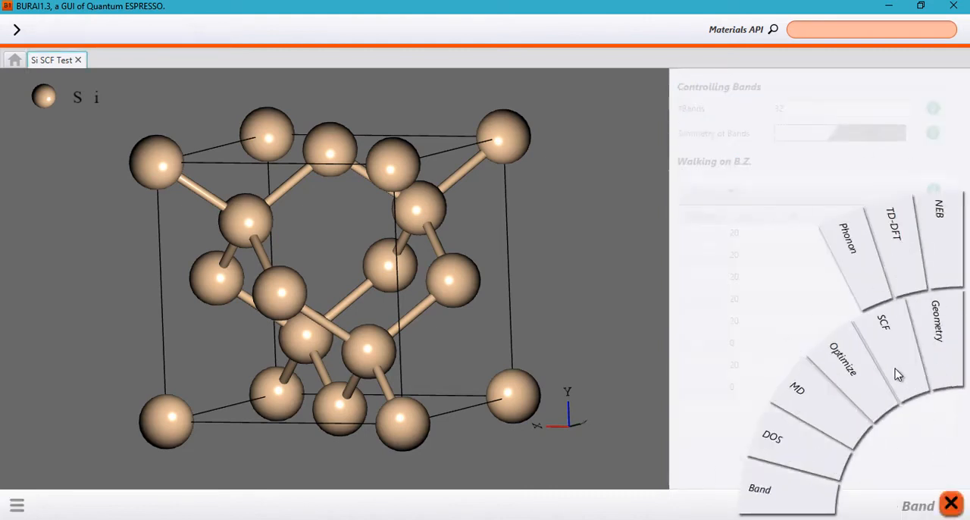
pyautogui.click(822, 325)
pyautogui.click(17, 508)
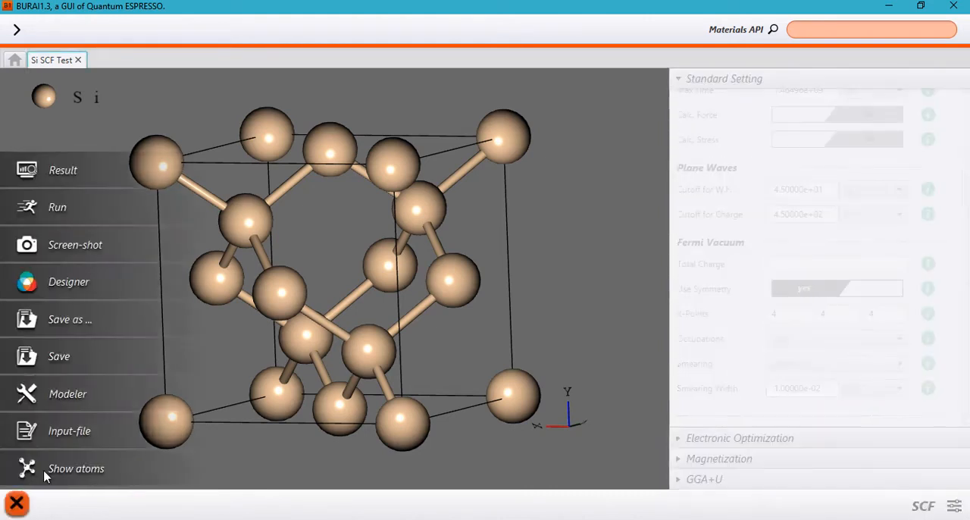
pyautogui.click(16, 507)
pyautogui.scroll(-3, 354, 336)
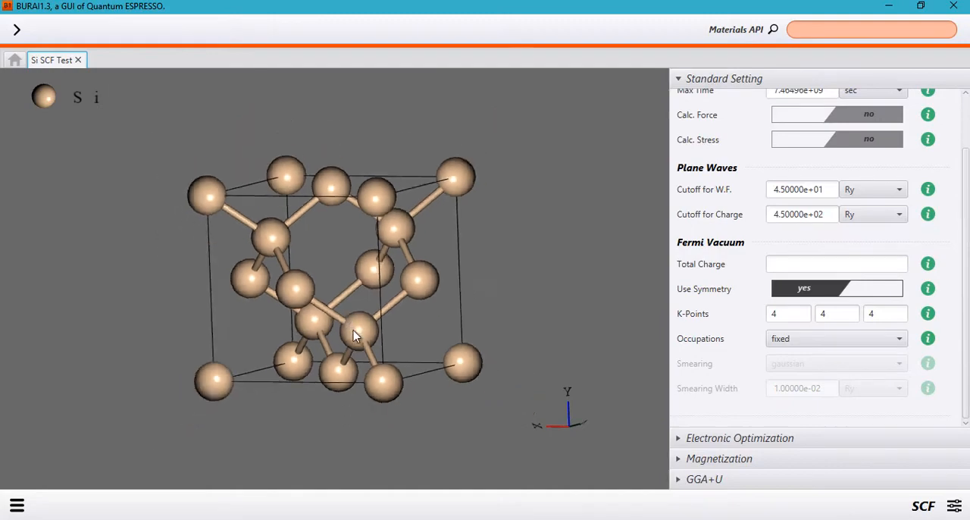
pyautogui.scroll(3, 520, 323)
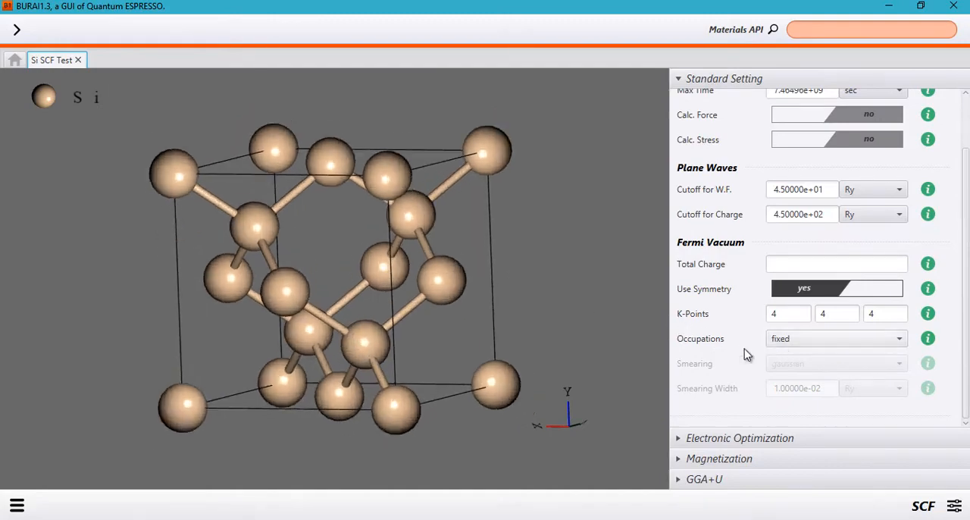
pyautogui.click(33, 503)
pyautogui.click(50, 433)
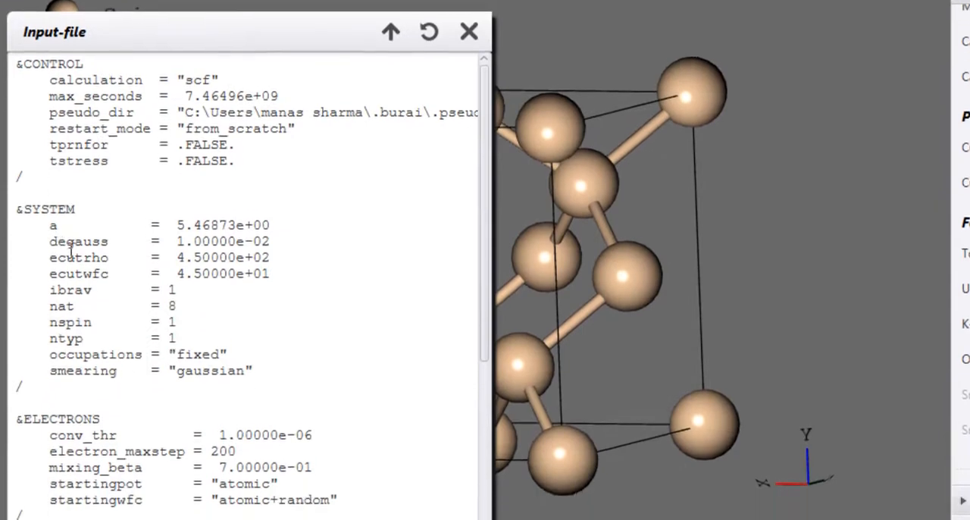
# - Open the SCF log from the project's results, examine the highest occupied level line, and return to the structure
pyautogui.click(24, 497)
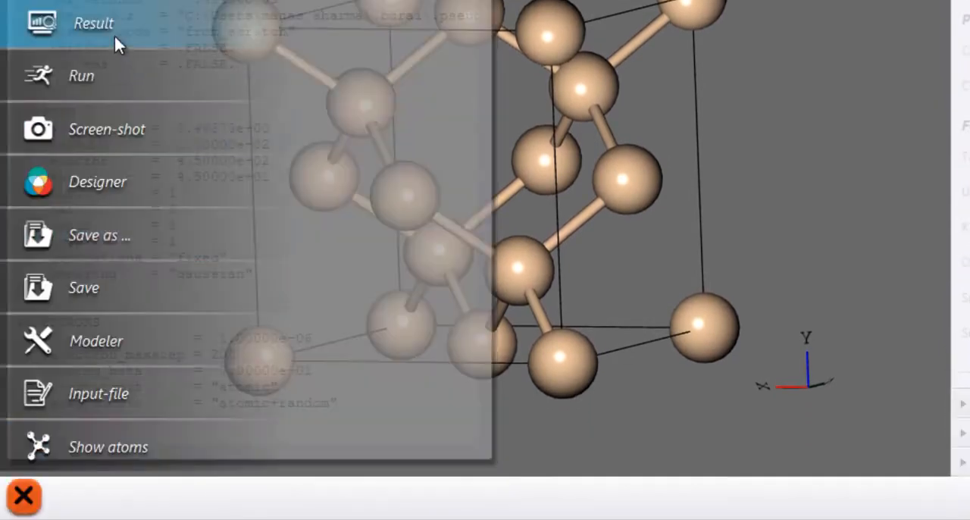
pyautogui.click(114, 33)
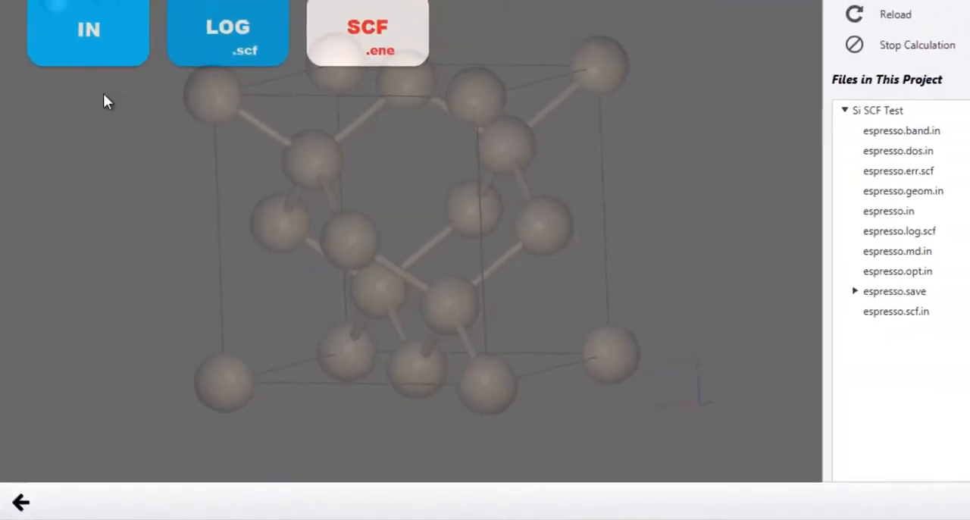
pyautogui.click(197, 30)
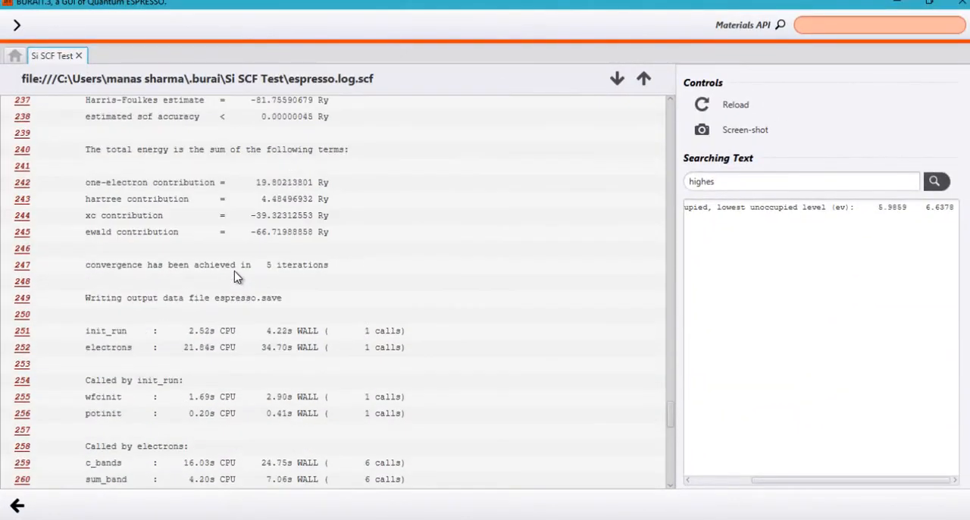
pyautogui.scroll(1, 187, 281)
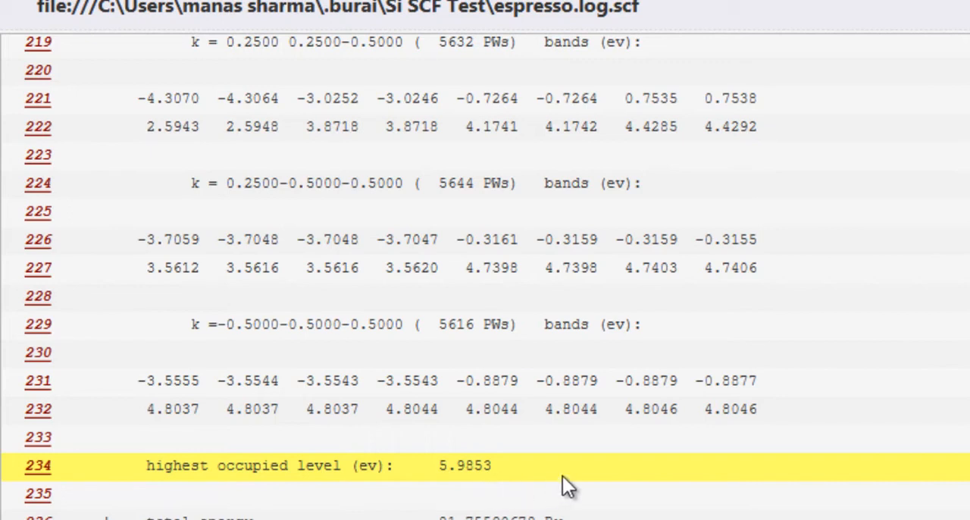
pyautogui.click(436, 461)
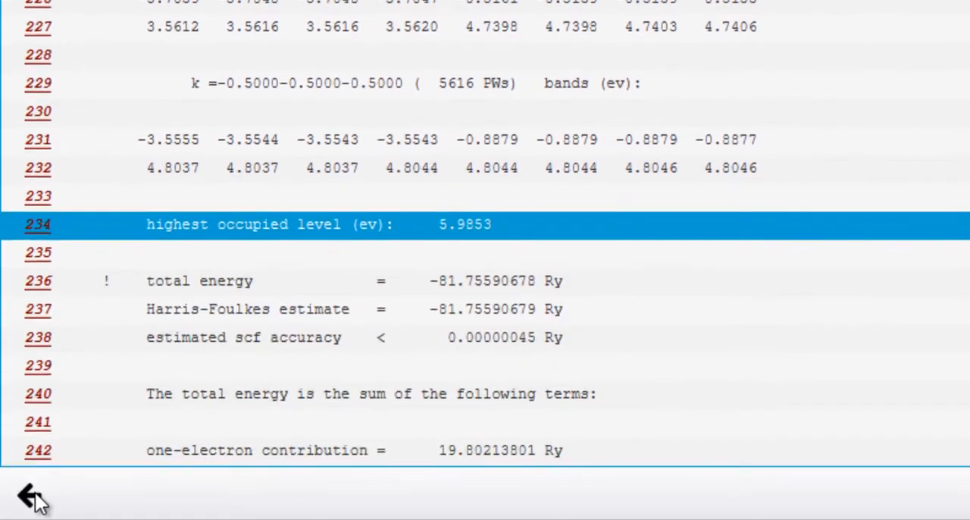
pyautogui.click(32, 498)
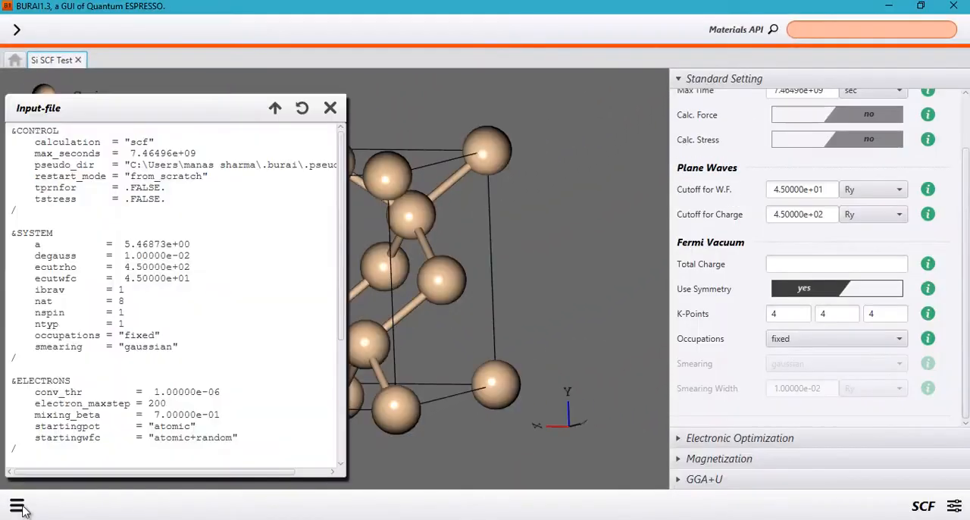
# - Switch to the Band settings and set the number of bands to 24 with symmetry of bands set to no
pyautogui.click(956, 507)
pyautogui.click(791, 498)
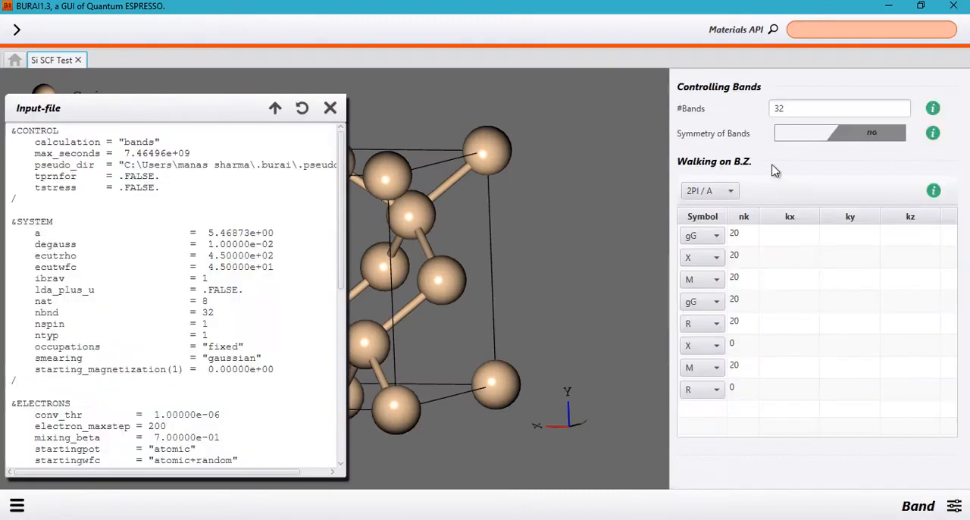
pyautogui.click(785, 110)
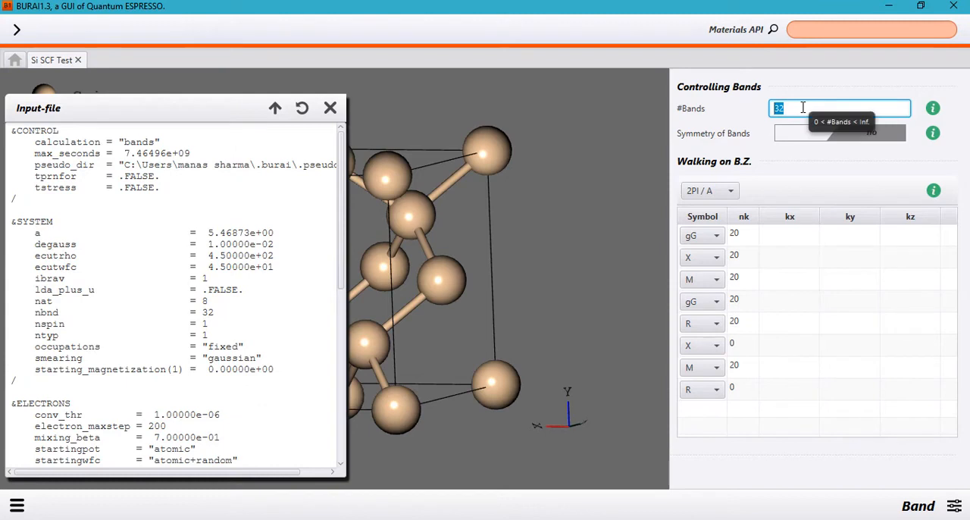
pyautogui.write('24')
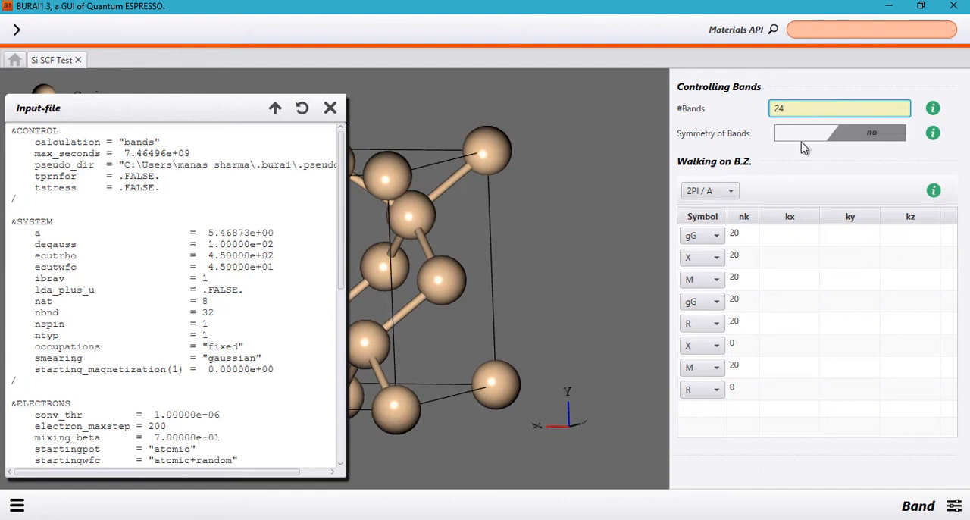
pyautogui.click(875, 143)
pyautogui.click(875, 142)
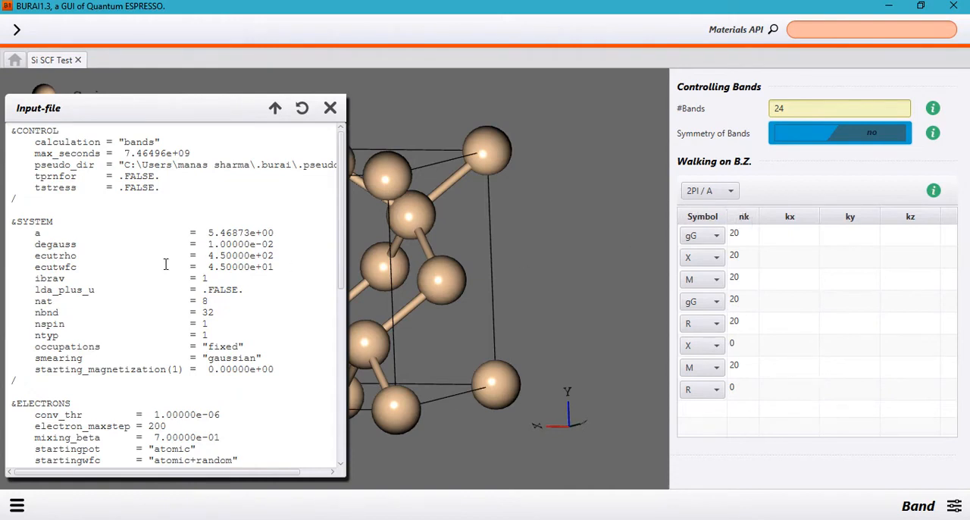
# - Review the BANDS and K_POINTS sections of the band input file and close it
pyautogui.scroll(-6, 165, 264)
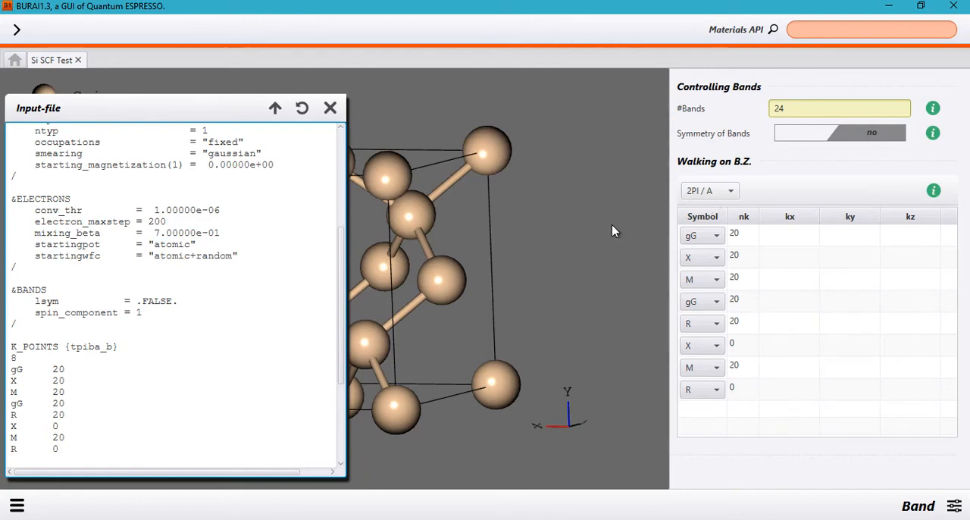
pyautogui.click(335, 107)
# - Check the Bravais lattice in the Geometry settings, then return to the Band settings and rotate the silicon cell
pyautogui.click(955, 506)
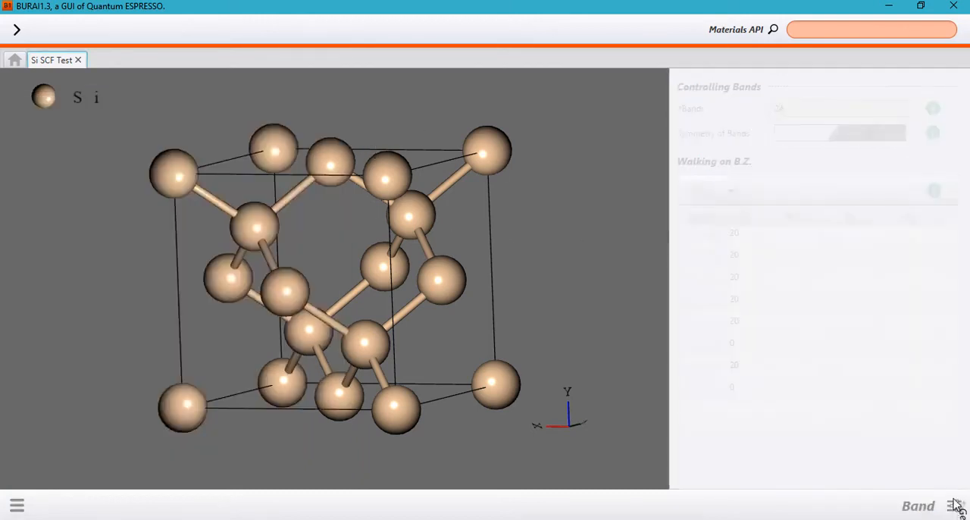
pyautogui.click(957, 357)
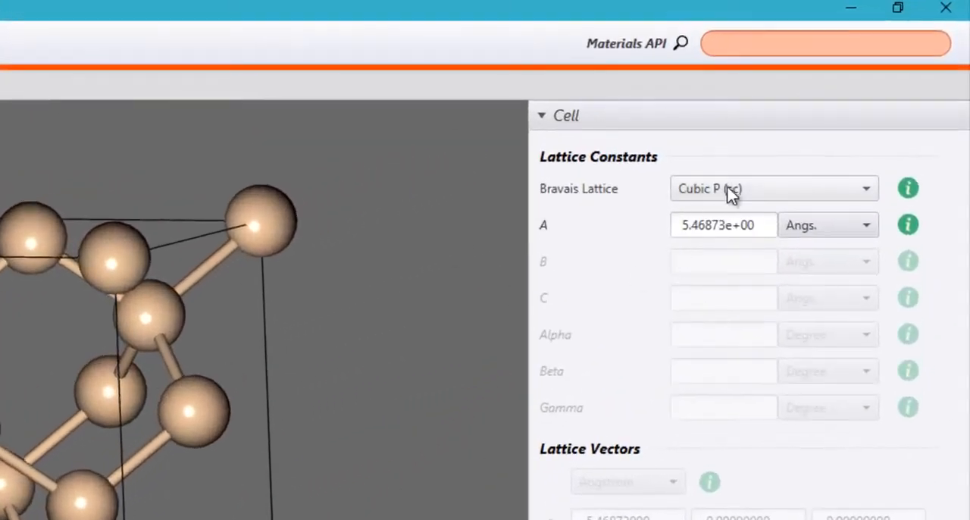
pyautogui.click(942, 494)
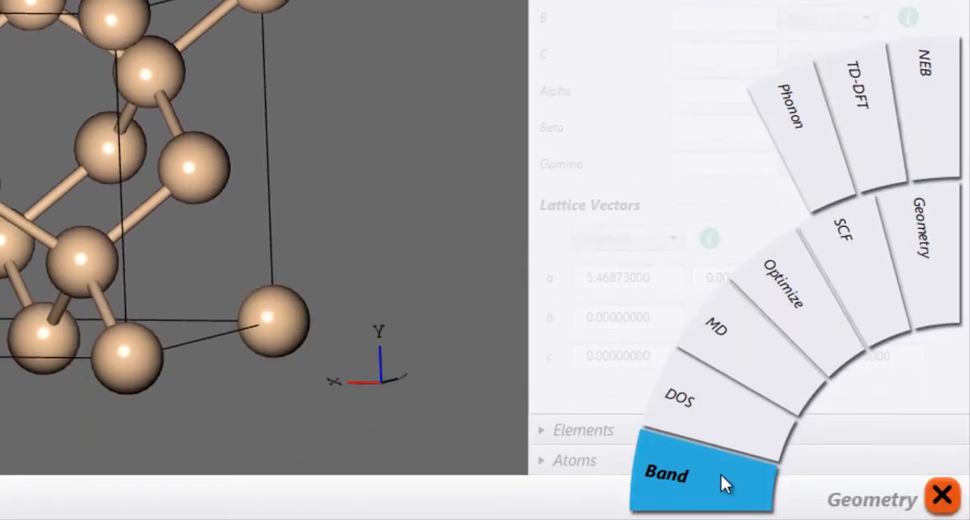
pyautogui.click(720, 475)
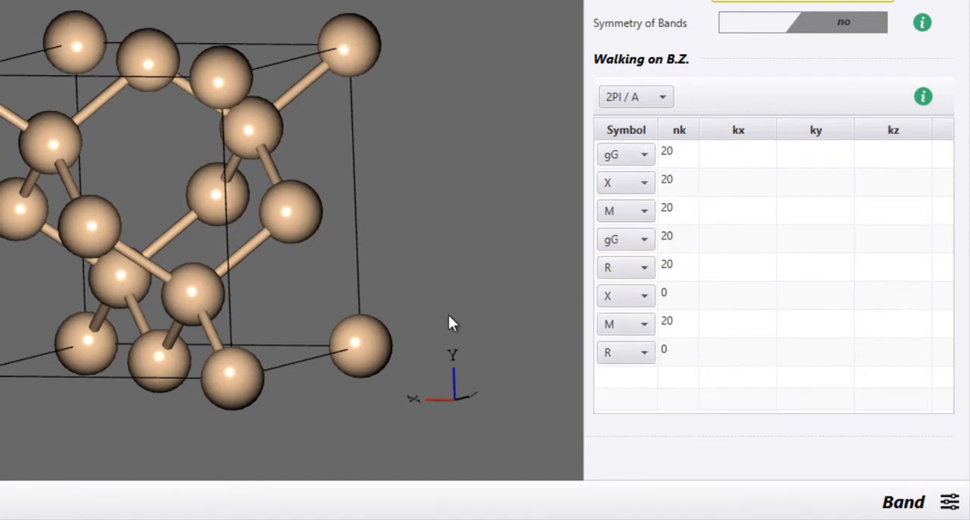
pyautogui.moveTo(279, 264); pyautogui.dragTo(390, 223)
pyautogui.moveTo(432, 237); pyautogui.dragTo(197, 212)
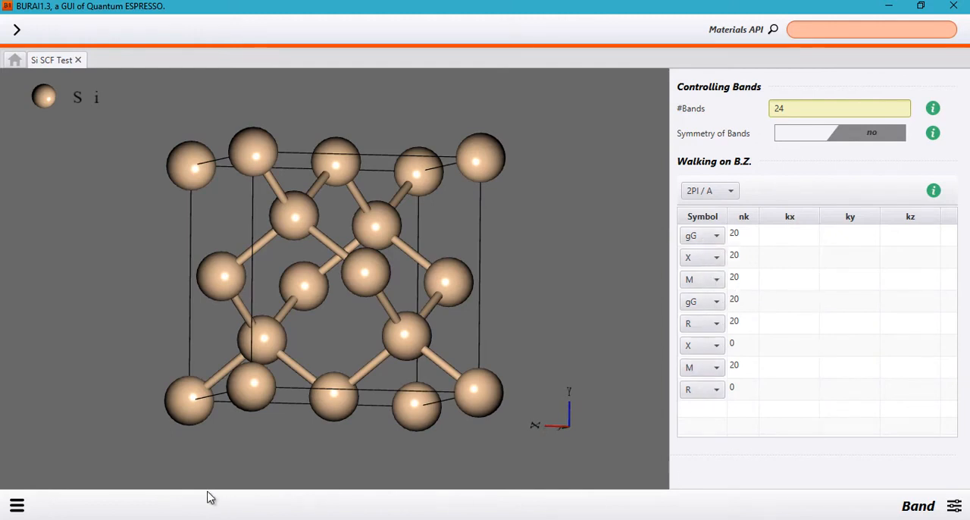
# - Switch to the browser and examine the fcc high symmetry line point images for a Brillouin zone path
pyautogui.hotkey('alt', 'Tab')
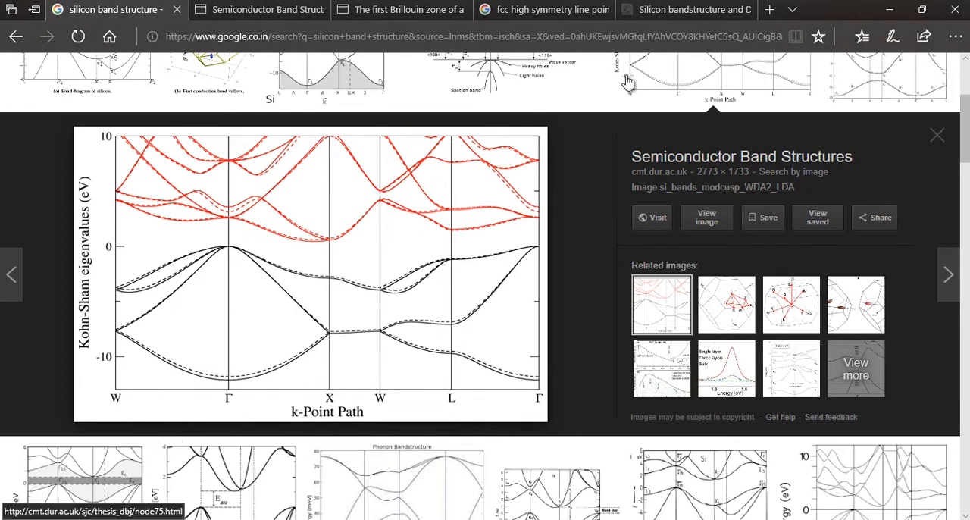
pyautogui.click(534, 9)
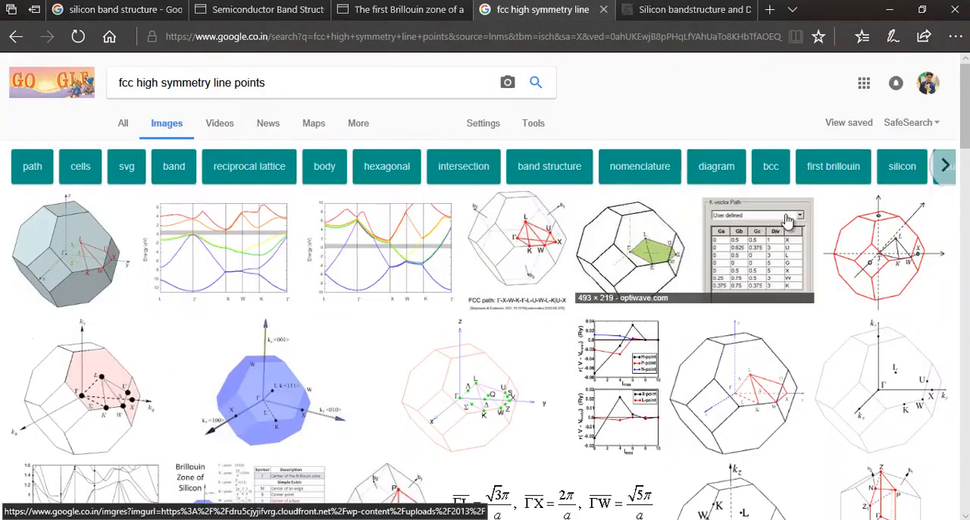
pyautogui.click(450, 235)
pyautogui.click(498, 232)
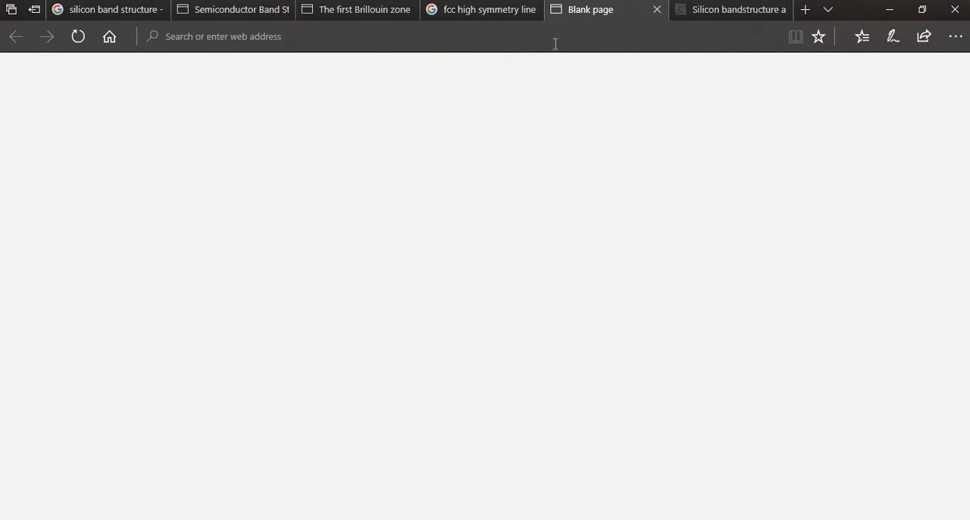
pyautogui.click(485, 9)
pyautogui.click(534, 66)
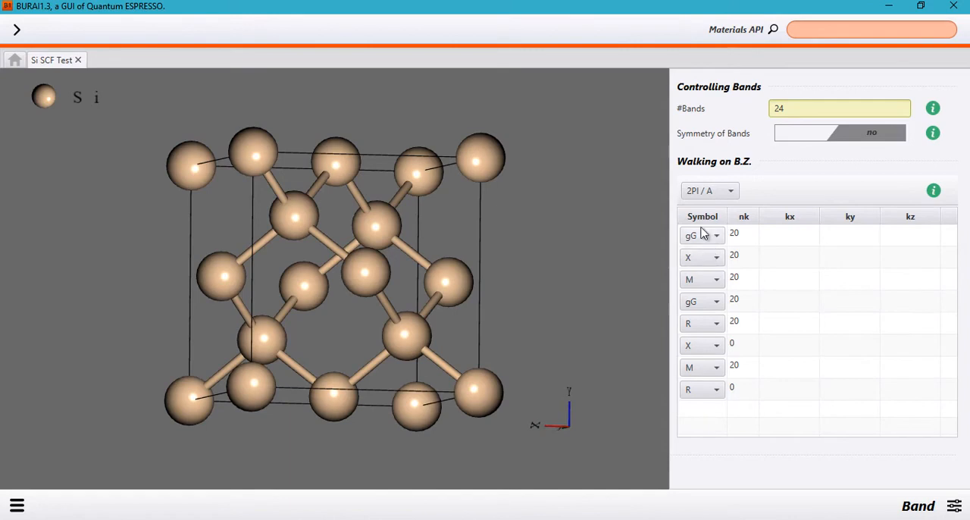
# - Open the band input file and review its K_POINTS section, from the header through the list of symmetry points
pyautogui.click(27, 504)
pyautogui.click(170, 434)
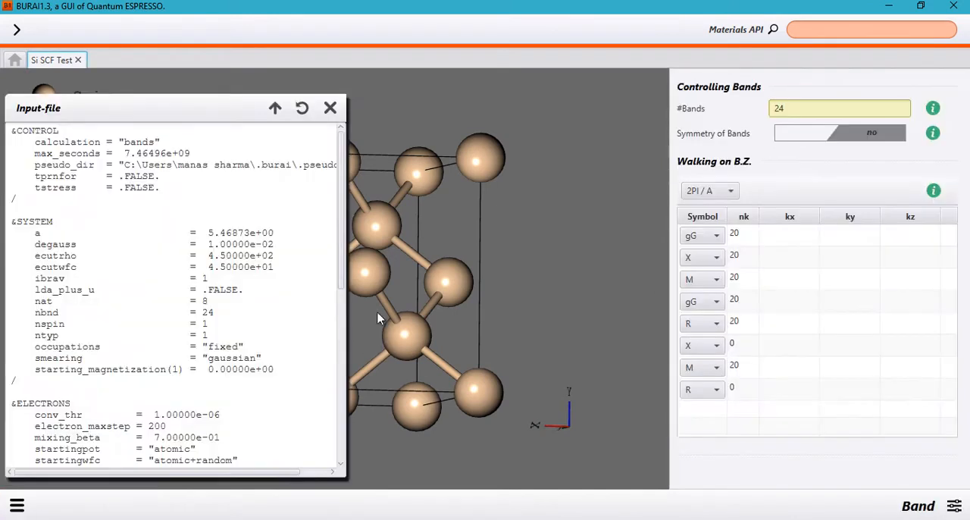
pyautogui.scroll(-9, 85, 322)
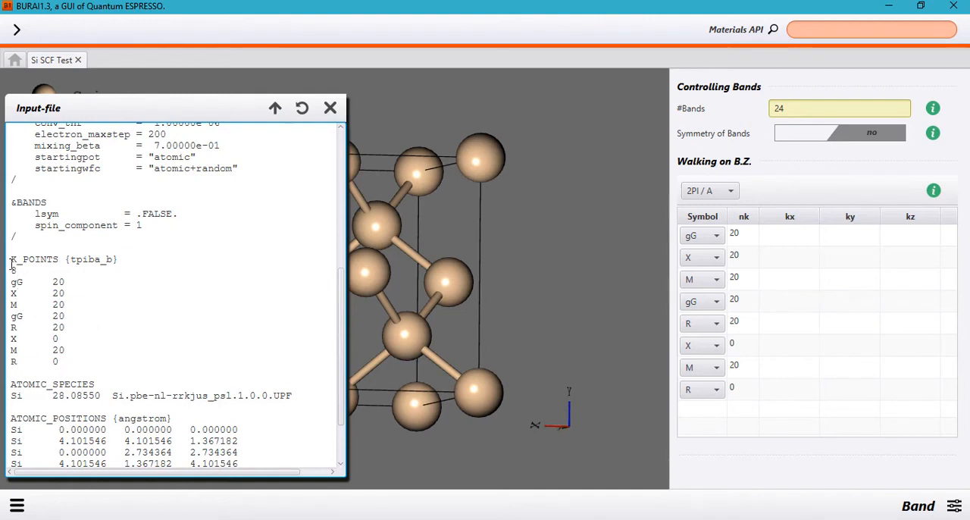
pyautogui.moveTo(10, 262); pyautogui.dragTo(73, 359)
pyautogui.click(73, 360)
# - Run the silicon project as a Band job on the local host
pyautogui.click(17, 505)
pyautogui.click(109, 207)
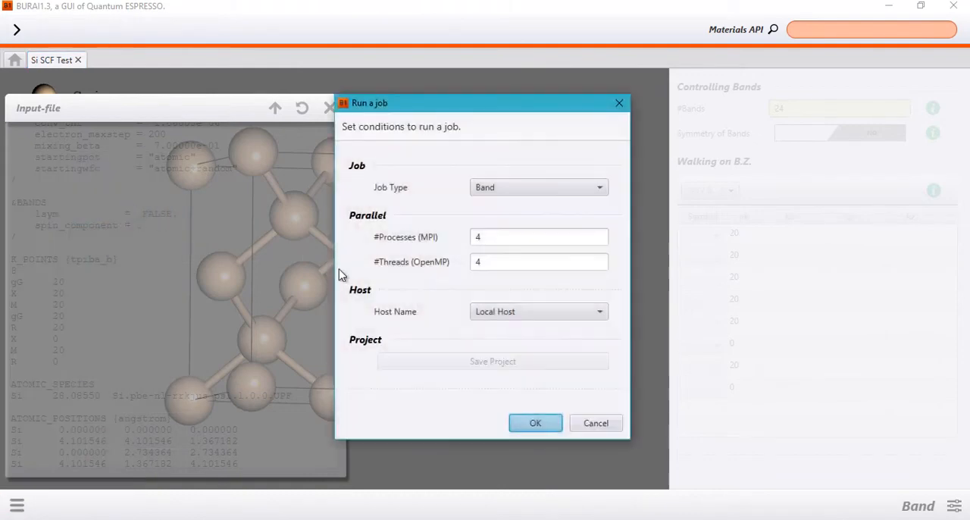
pyautogui.click(554, 426)
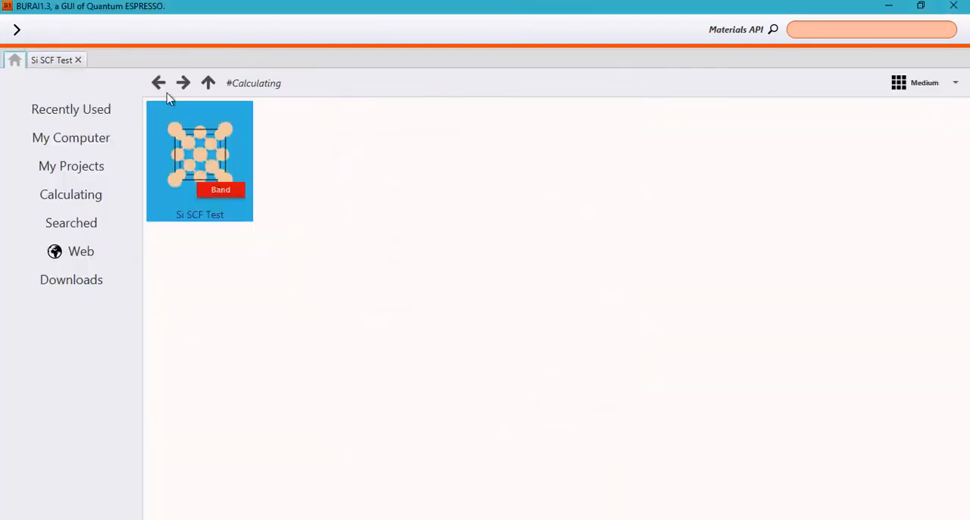
# - Return to the Si SCF Test project, open its results and read the espresso.log.bands log down to its last lines
pyautogui.click(61, 60)
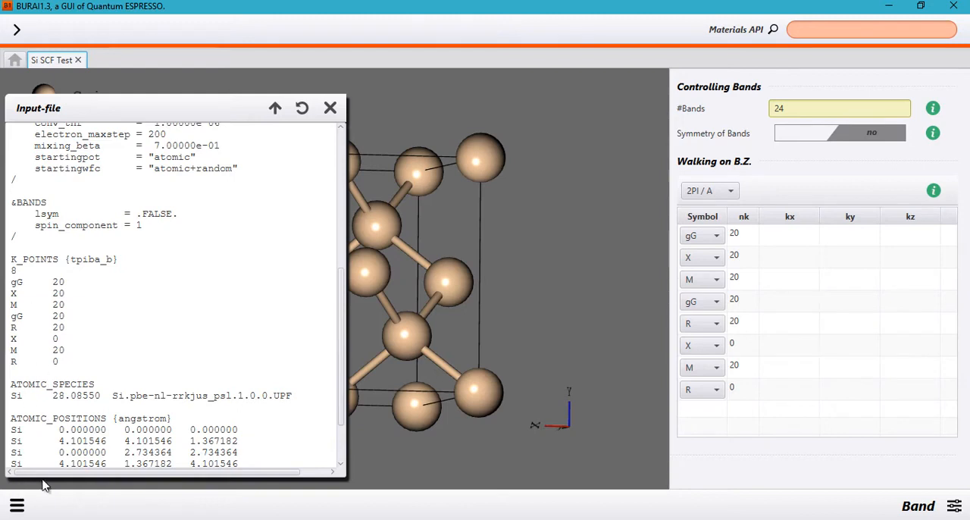
pyautogui.click(16, 507)
pyautogui.click(50, 211)
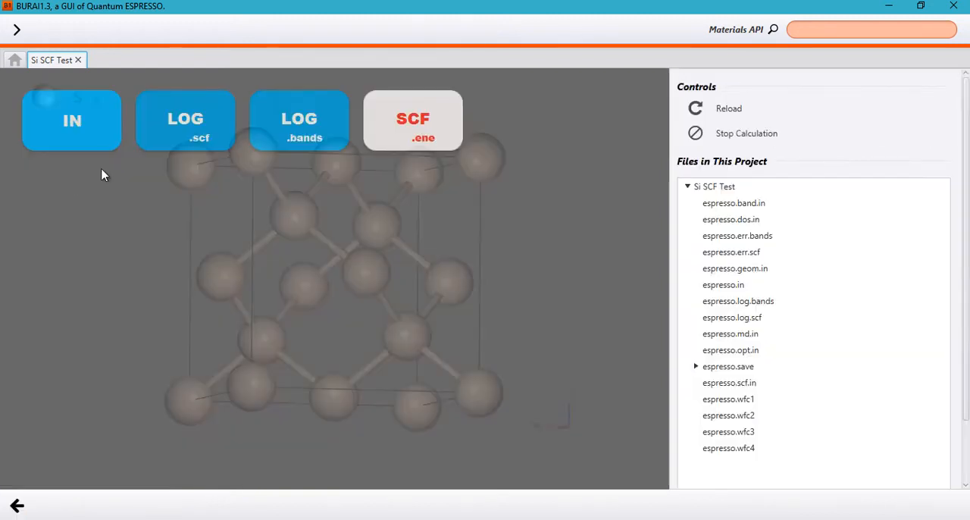
pyautogui.click(308, 146)
pyautogui.scroll(-13, 344, 244)
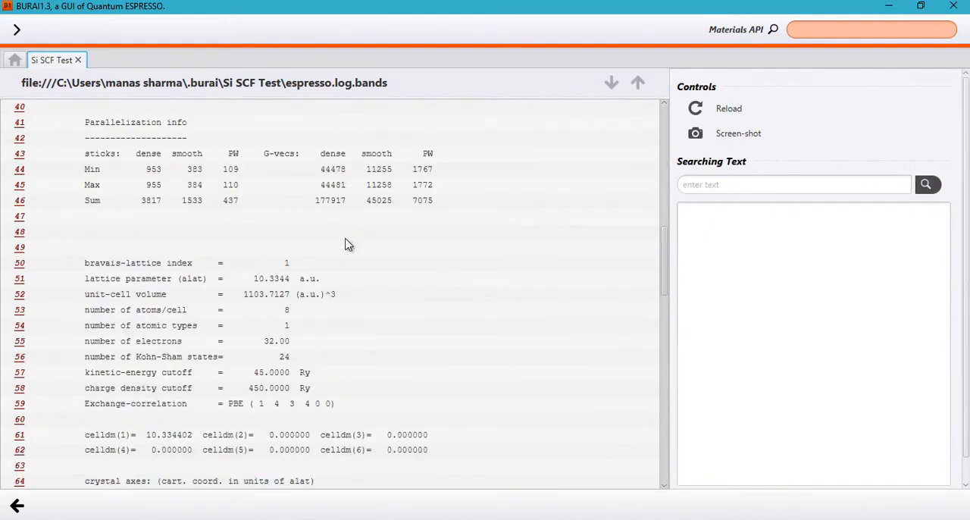
pyautogui.scroll(-20, 345, 244)
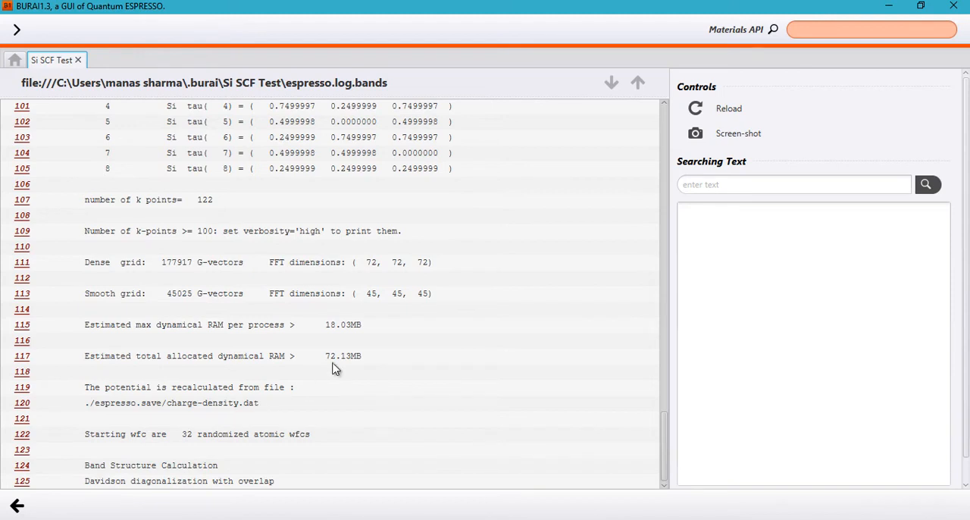
pyautogui.click(17, 506)
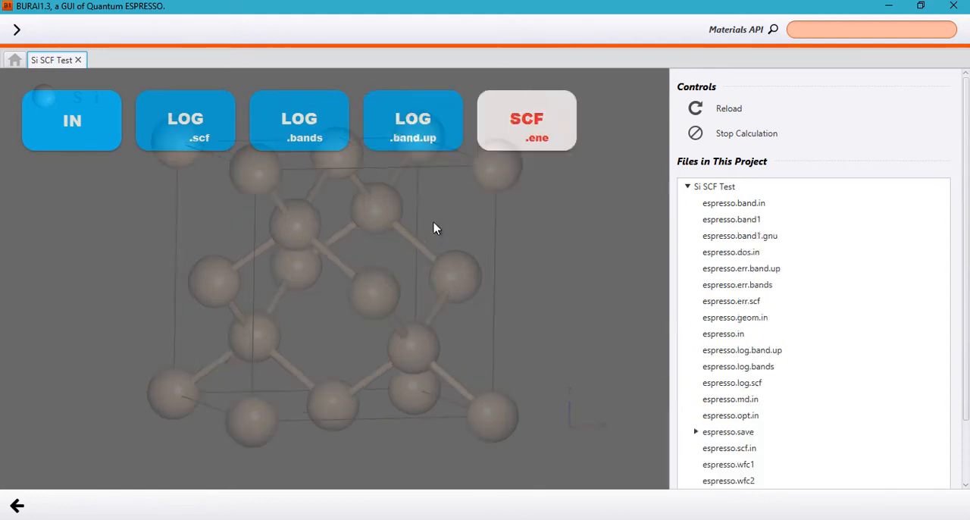
# - Check the ends of the espresso.log.bands and espresso.log.band.up logs for job completion
pyautogui.click(330, 144)
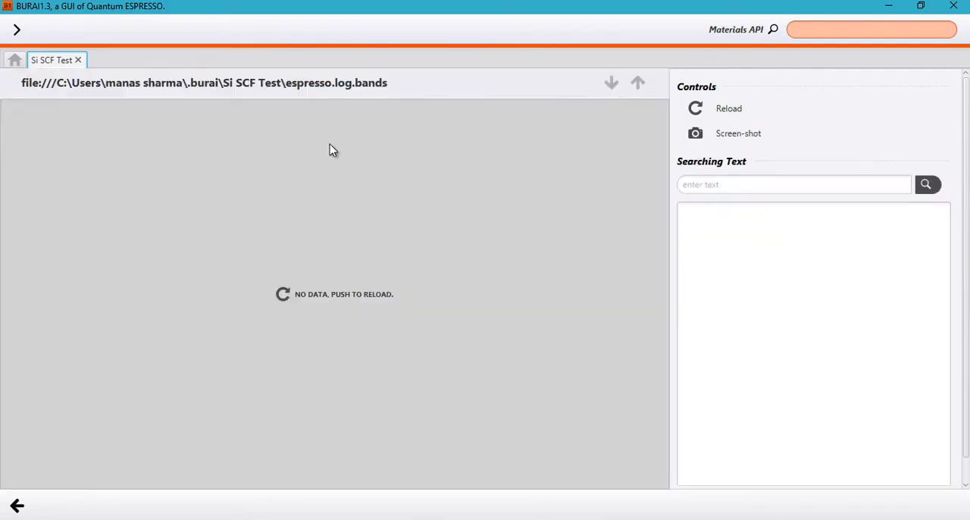
pyautogui.scroll(-5, 369, 260)
pyautogui.scroll(-5, 366, 255)
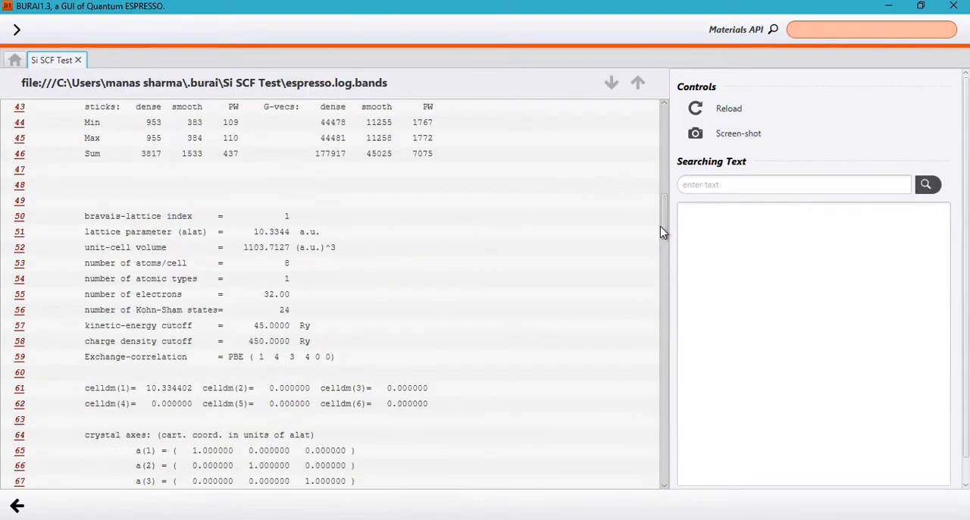
pyautogui.moveTo(662, 227); pyautogui.dragTo(677, 477)
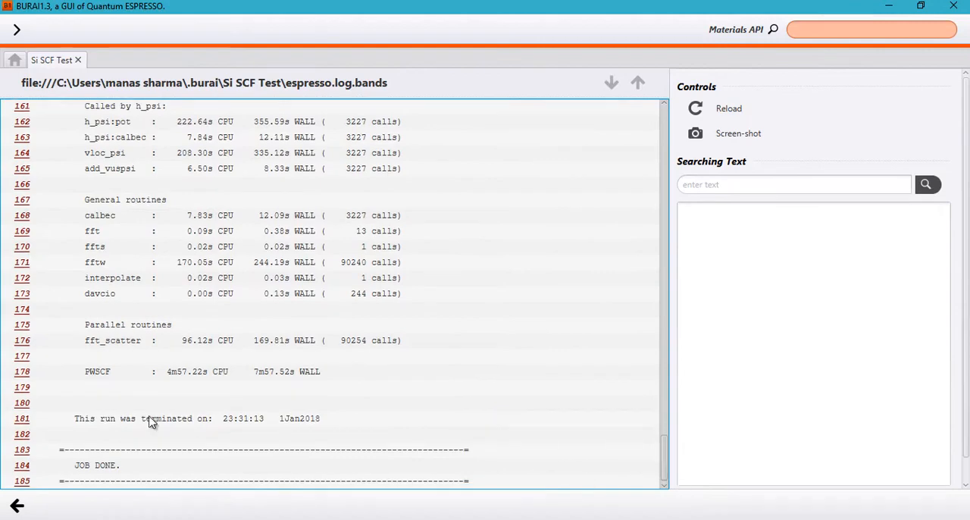
pyautogui.click(17, 505)
pyautogui.click(424, 135)
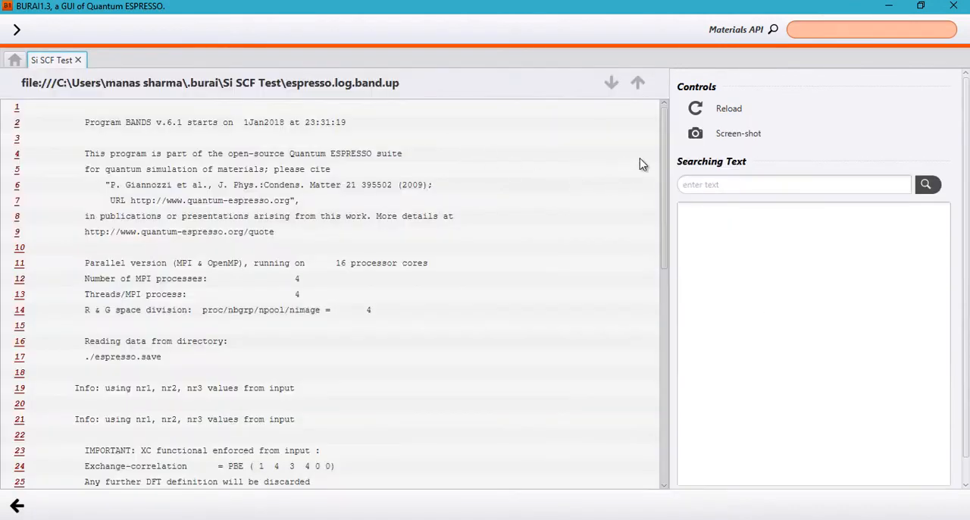
pyautogui.moveTo(670, 172); pyautogui.dragTo(672, 398)
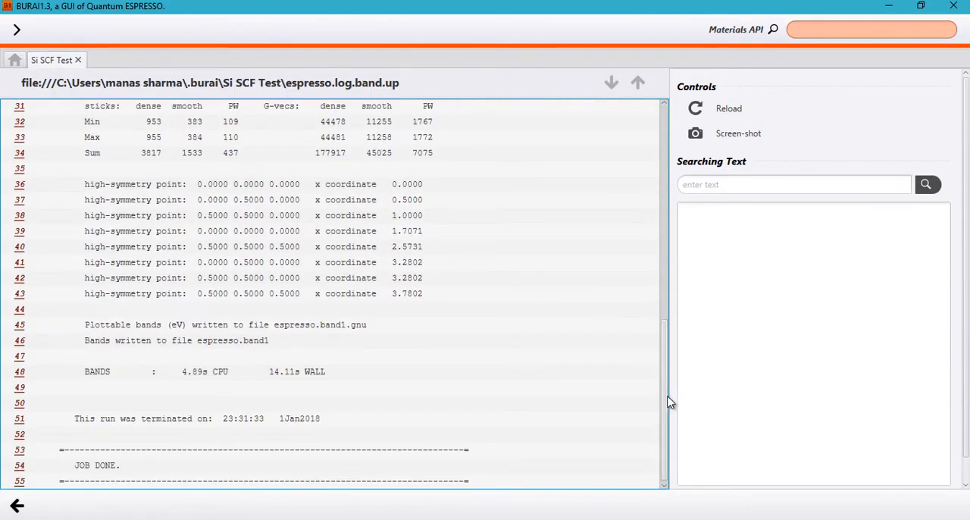
pyautogui.click(17, 505)
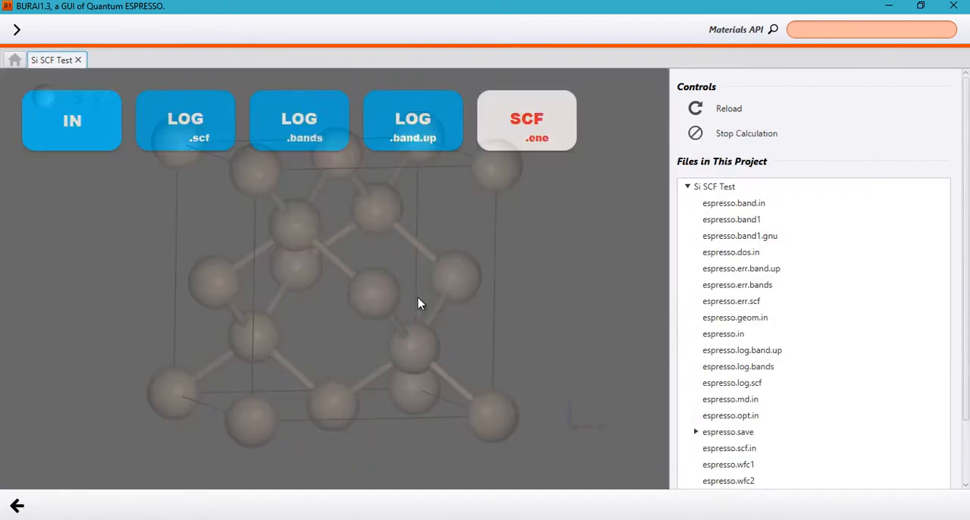
# - Compare the k-point and calculation details in espresso.log.bands with the program header of espresso.log.band.up
pyautogui.click(337, 133)
pyautogui.moveTo(665, 475); pyautogui.dragTo(667, 325)
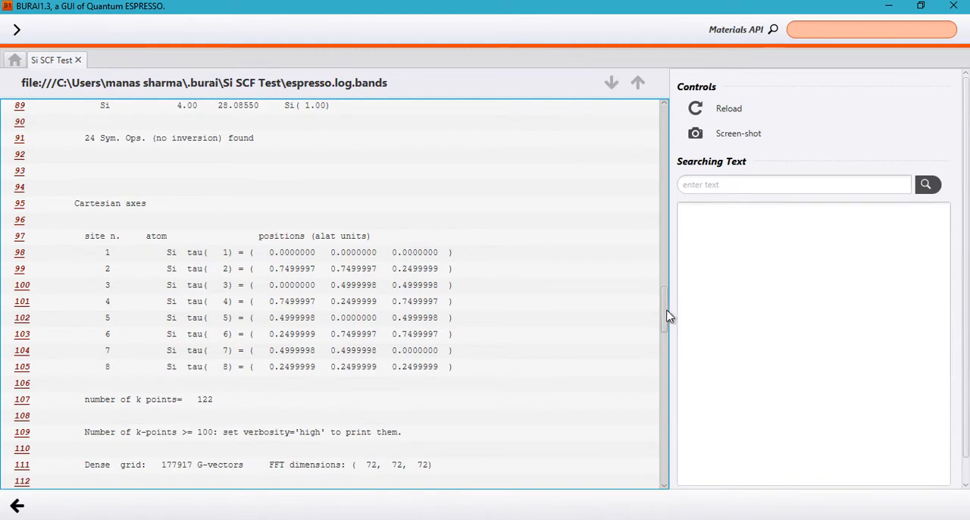
pyautogui.moveTo(666, 316); pyautogui.dragTo(651, 401)
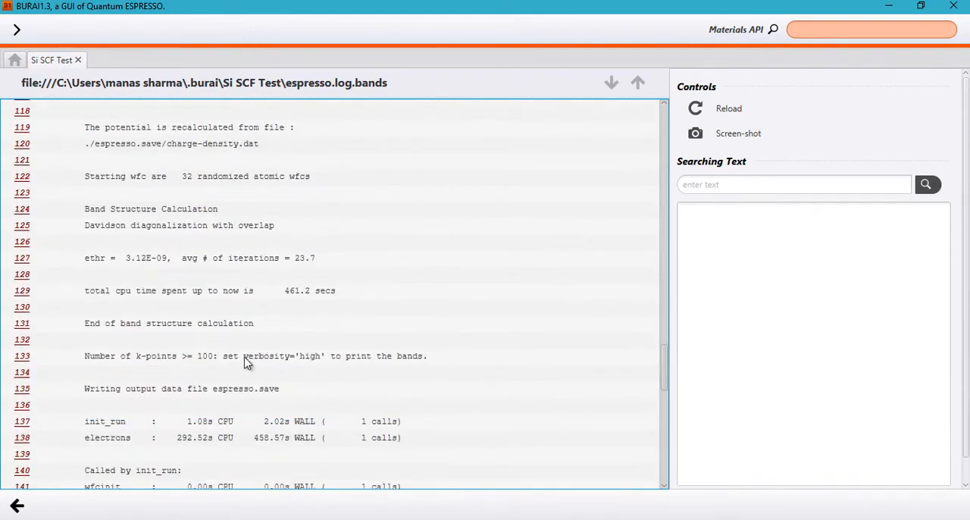
pyautogui.click(17, 507)
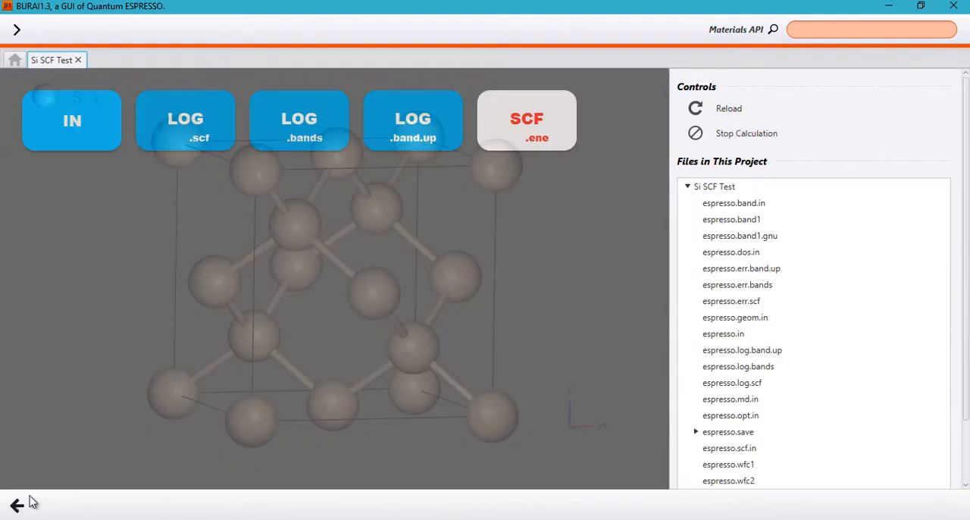
pyautogui.click(423, 153)
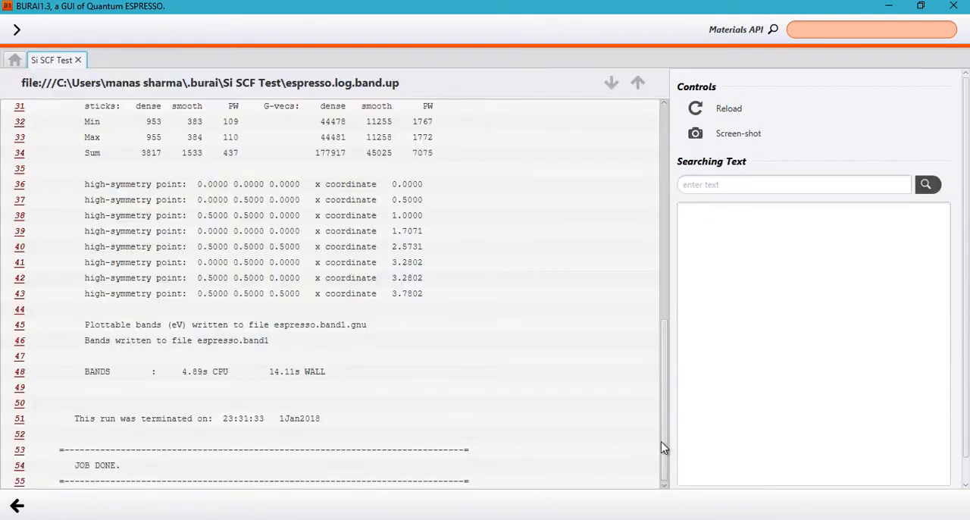
pyautogui.moveTo(661, 447); pyautogui.dragTo(662, 228)
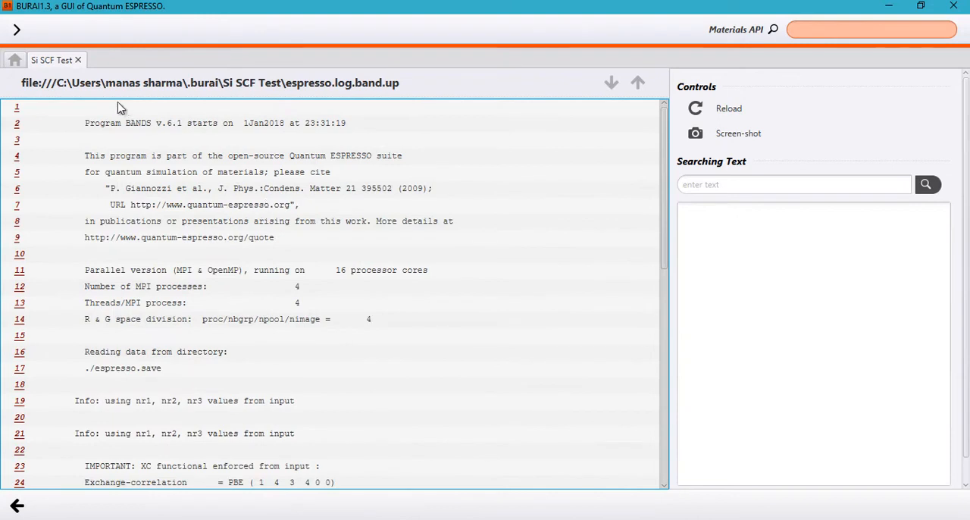
pyautogui.click(91, 127)
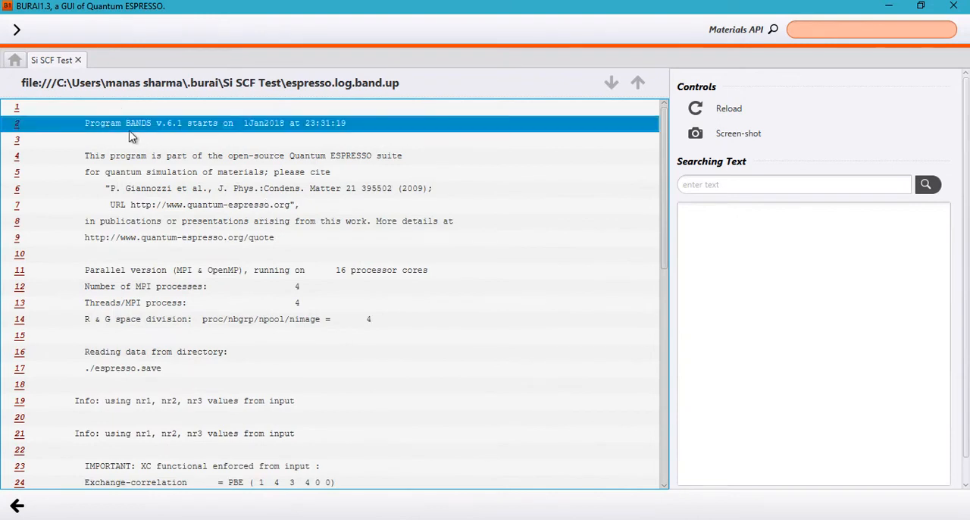
pyautogui.click(16, 506)
pyautogui.click(303, 136)
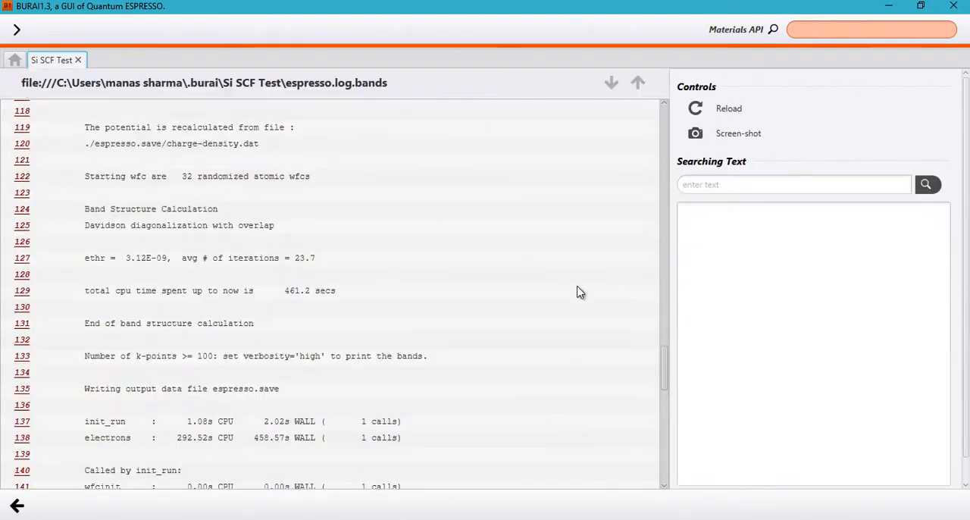
pyautogui.scroll(5, 646, 250)
pyautogui.scroll(20, 647, 250)
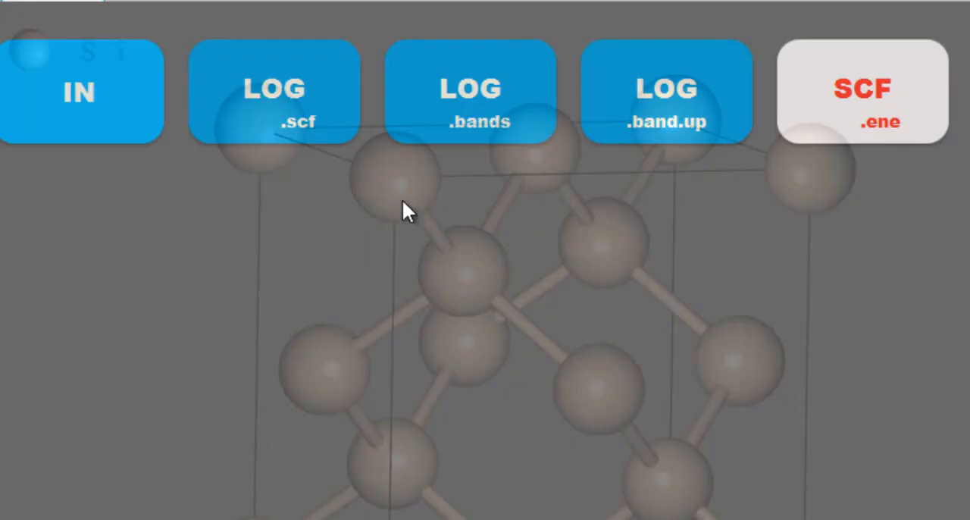
# - Examine the high-symmetry point coordinates and output file names in the espresso.log.band.up log
pyautogui.click(698, 80)
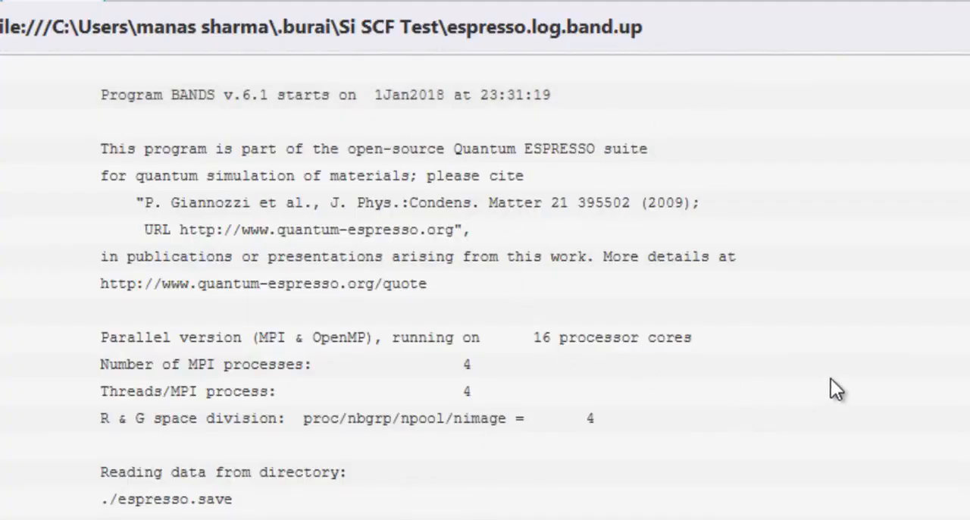
pyautogui.scroll(-3, 485, 288)
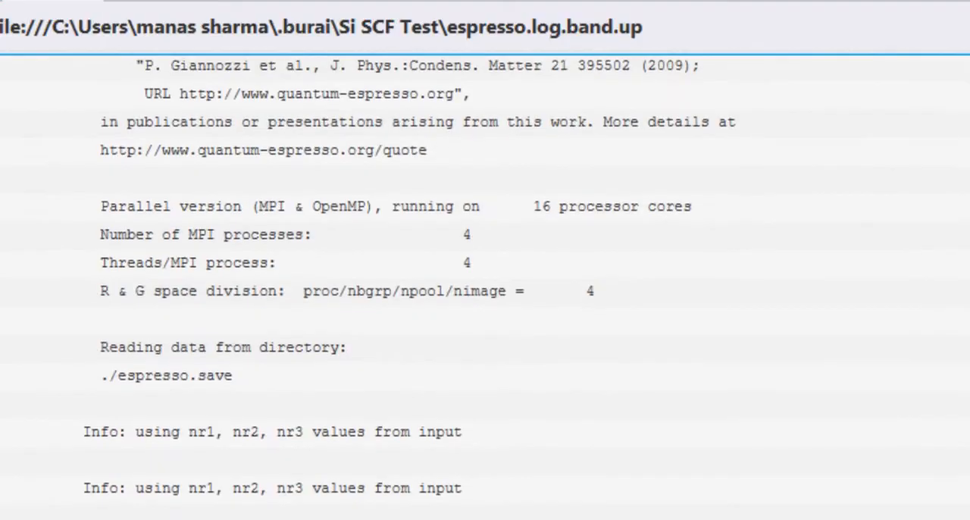
pyautogui.scroll(-15, 485, 288)
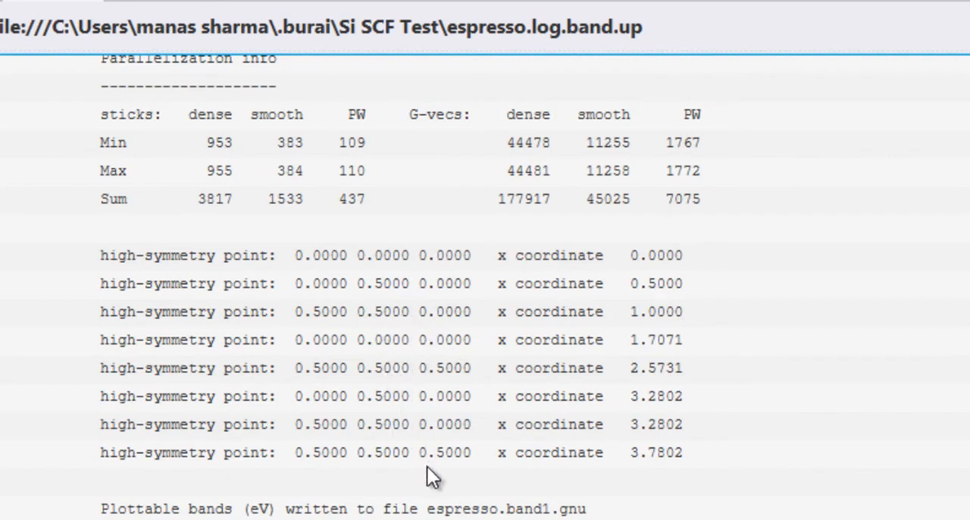
pyautogui.scroll(-1, 390, 340)
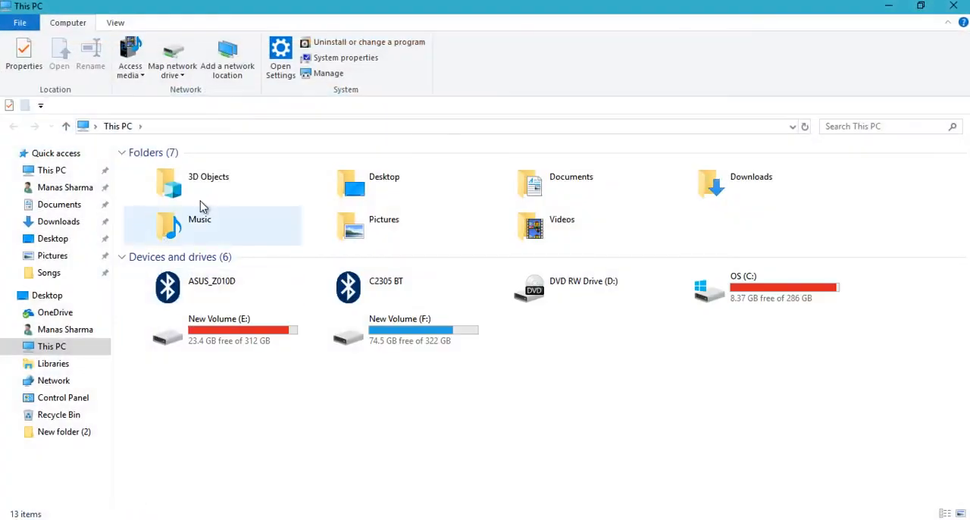
# - In File Explorer, open the Si SCF Test folder inside the .burai folder of the user's home directory
pyautogui.click(72, 190)
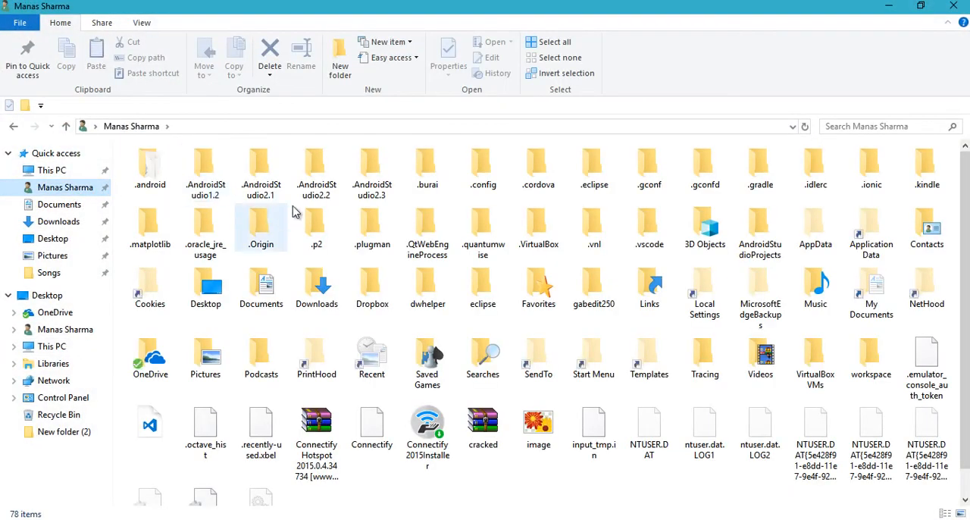
pyautogui.doubleClick(429, 179)
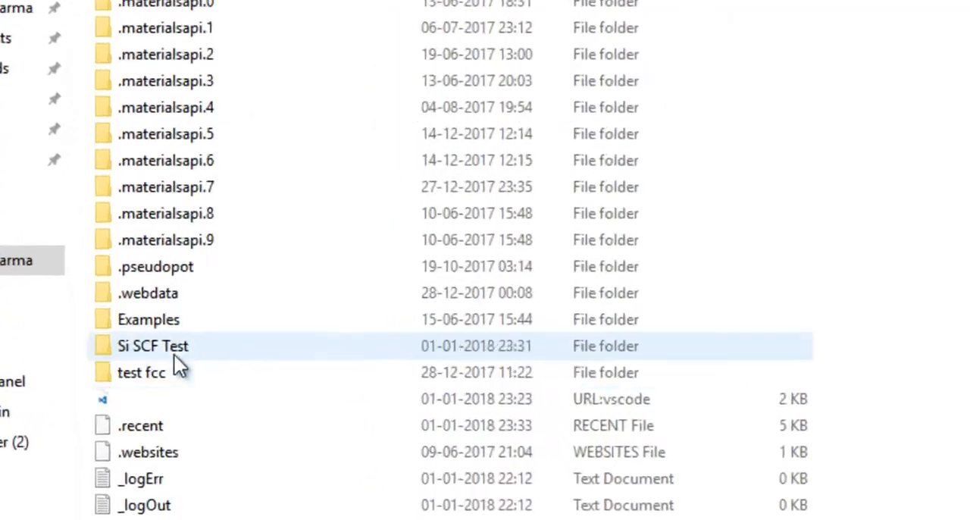
pyautogui.doubleClick(156, 349)
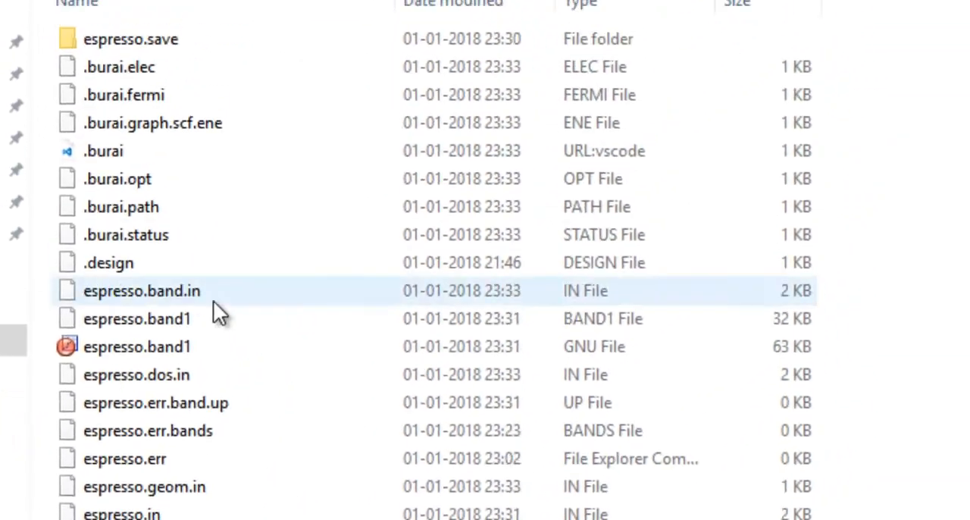
pyautogui.doubleClick(116, 347)
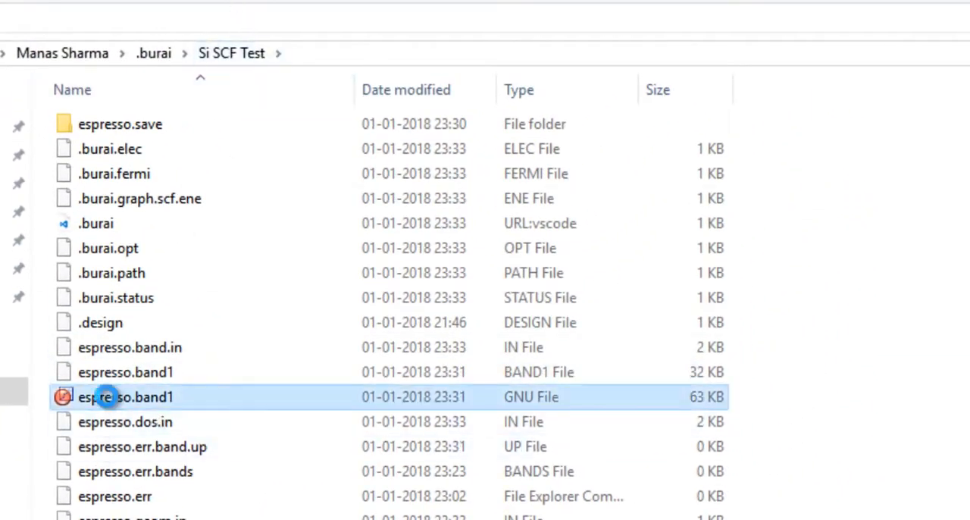
# - Open the GNU-type espresso.band1 file in Notepad++
pyautogui.rightClick(107, 396)
pyautogui.click(87, 400)
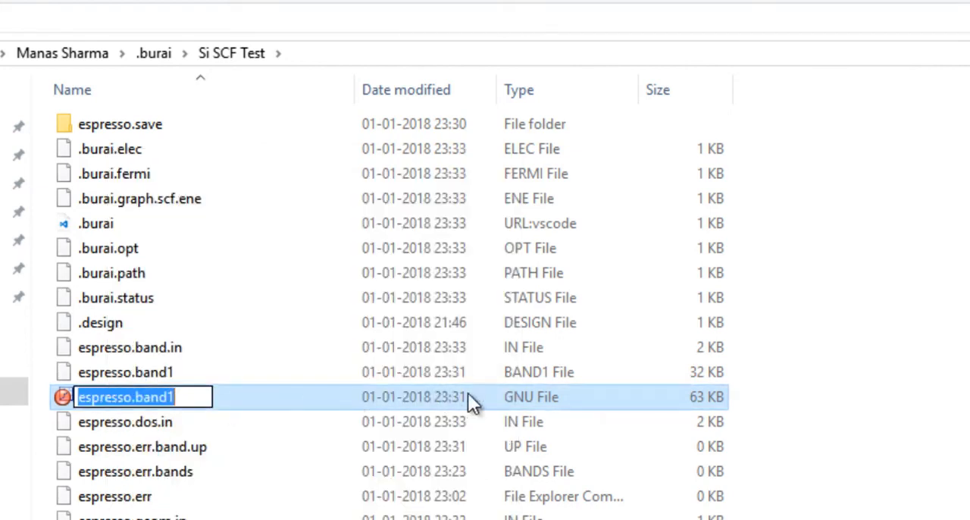
pyautogui.rightClick(237, 399)
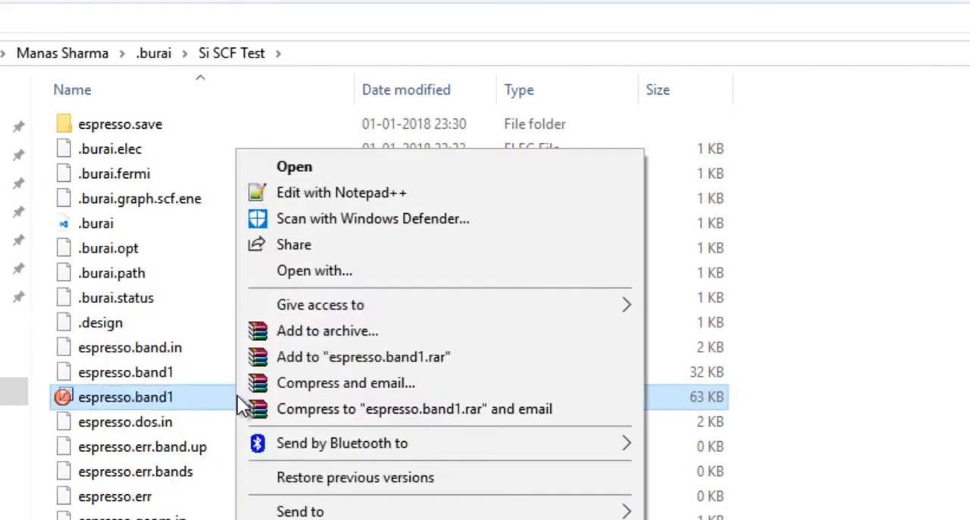
pyautogui.click(301, 200)
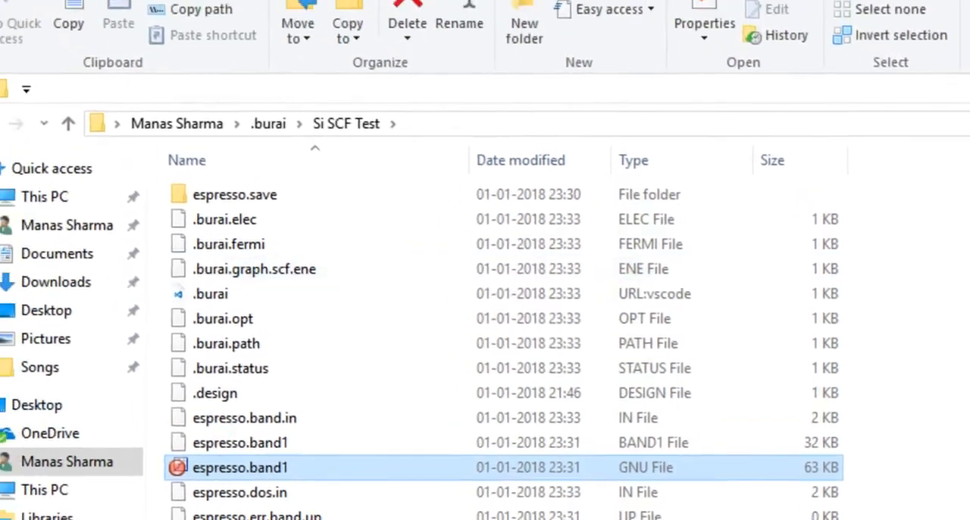
# - Copy all the data from espresso.band1.gnu and paste it into Book1 in Origin, starting at row 1 of column A
pyautogui.click(259, 101)
pyautogui.hotkey('ctrl', 'a')
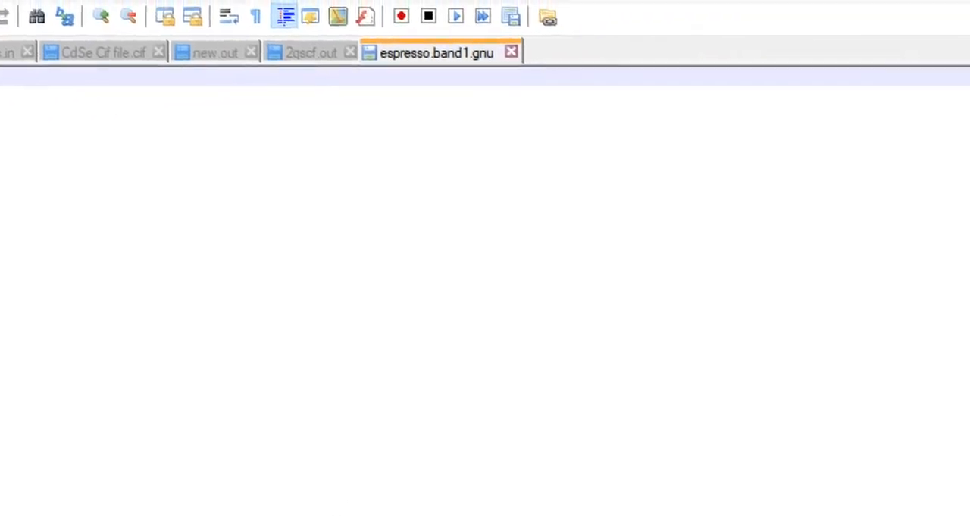
pyautogui.hotkey('alt', 'Tab')
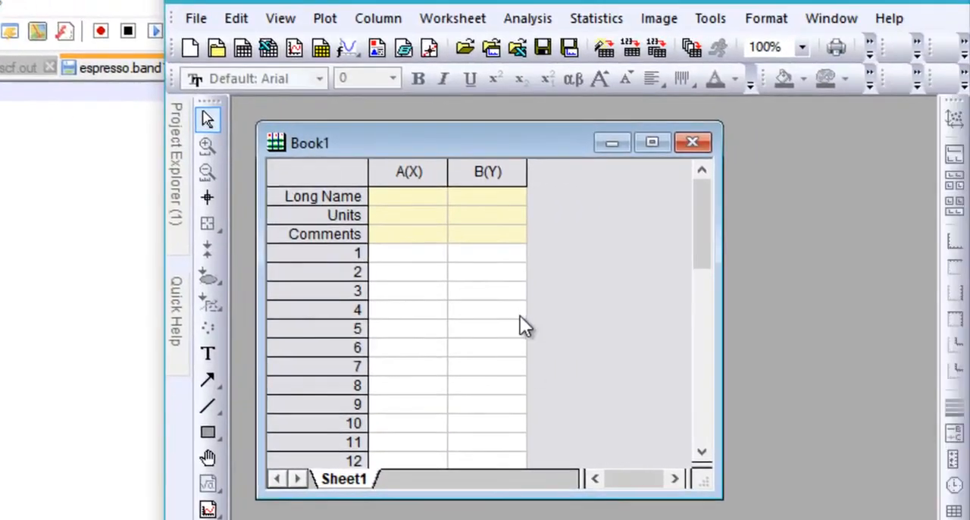
pyautogui.click(427, 257)
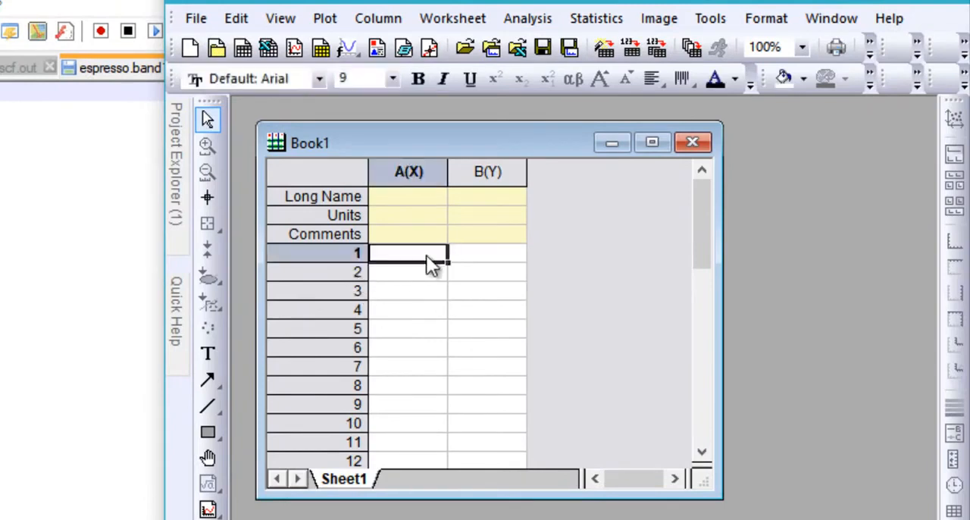
pyautogui.hotkey('ctrl', 'v')
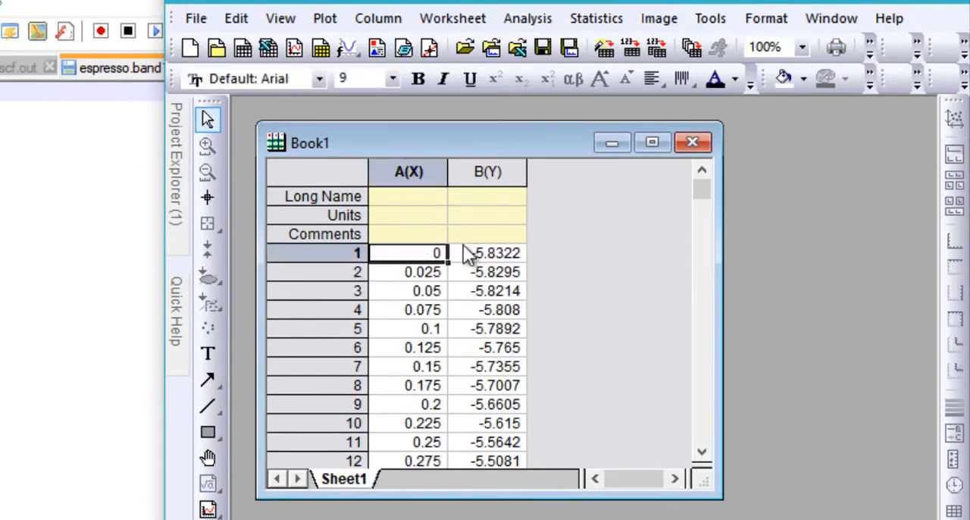
# - Plot columns A and B of Book1 as a line graph and maximize the graph window
pyautogui.click(436, 173)
pyautogui.click(484, 173)
pyautogui.rightClick(485, 178)
pyautogui.click(433, 173)
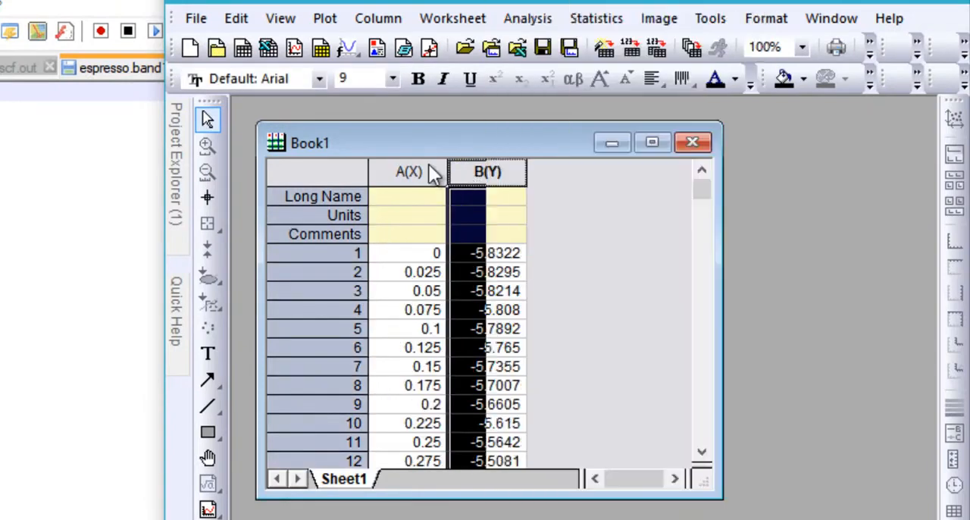
pyautogui.click(432, 173)
pyautogui.keyDown('shift'); pyautogui.click(487, 173); pyautogui.keyUp('shift')
pyautogui.rightClick(487, 176)
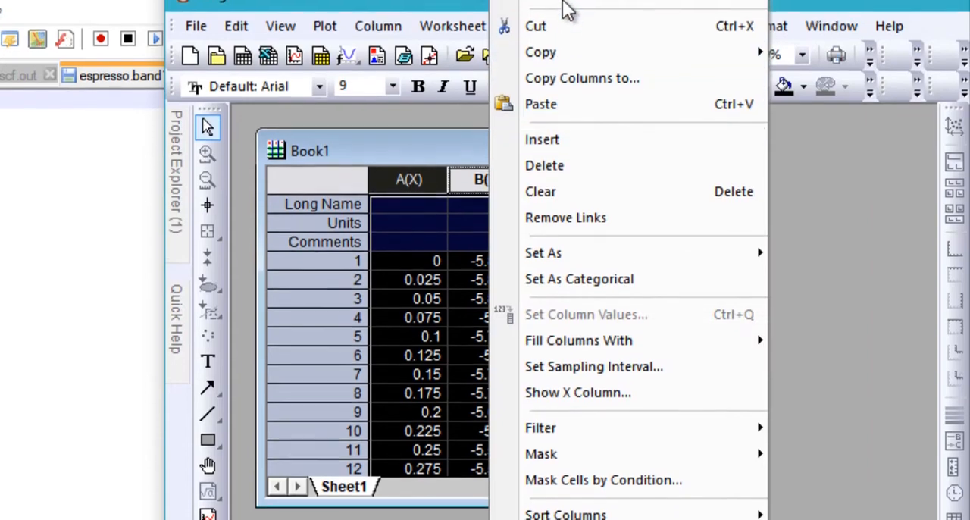
pyautogui.moveTo(565, 11)
pyautogui.moveTo(445, 16)
pyautogui.click(536, 12)
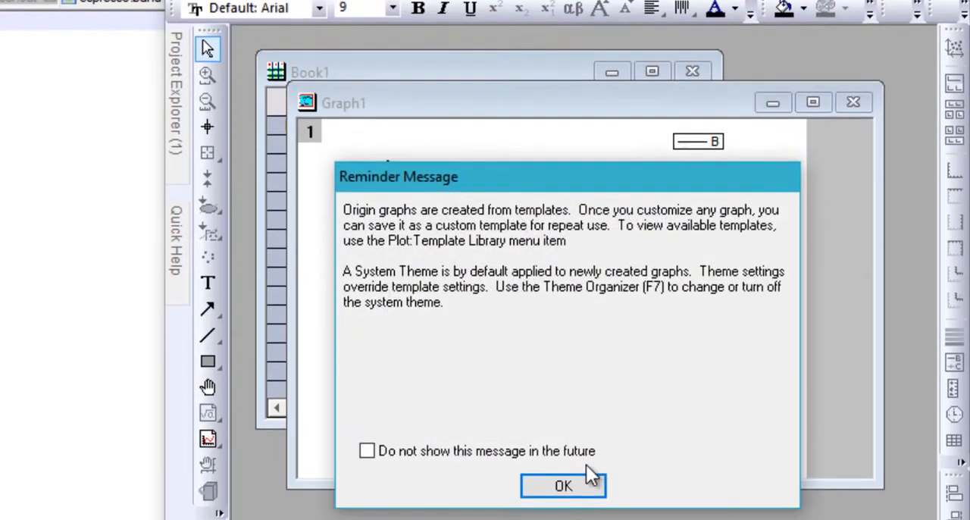
pyautogui.click(584, 480)
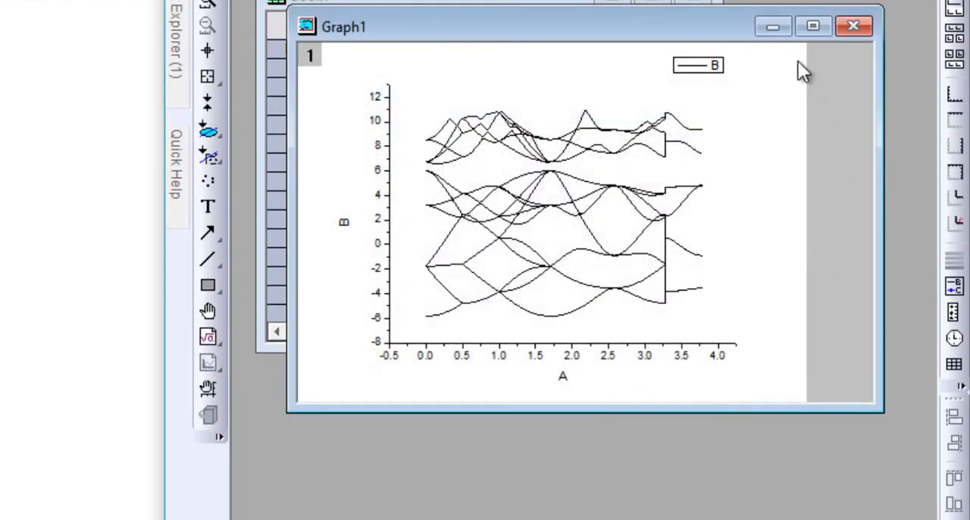
pyautogui.click(812, 27)
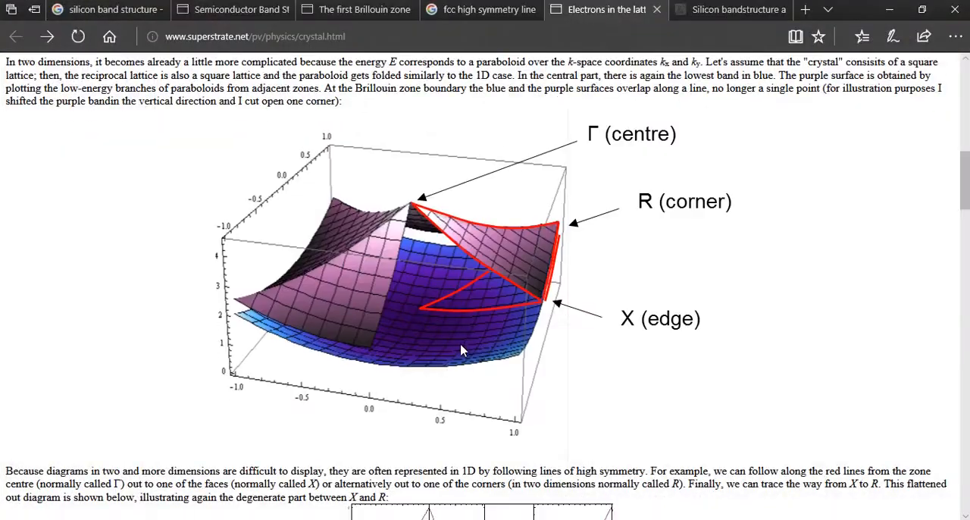
# - In the web browser, look through the silicon band structure reference pages for comparison with the plot
pyautogui.click(718, 9)
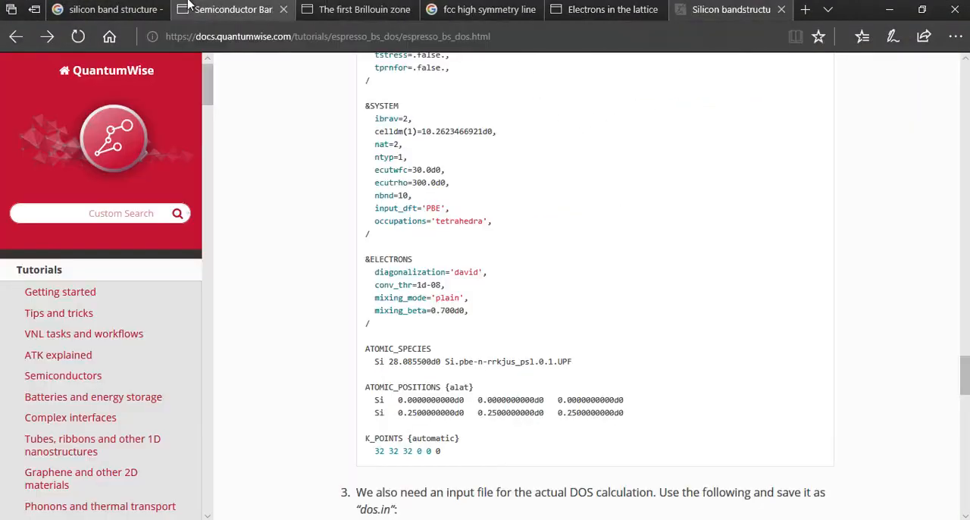
pyautogui.click(231, 10)
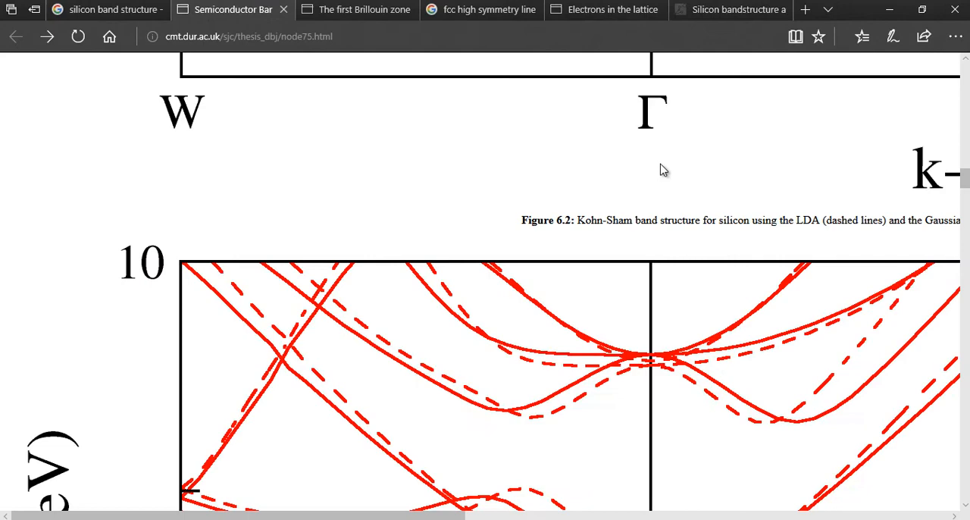
pyautogui.click(165, 9)
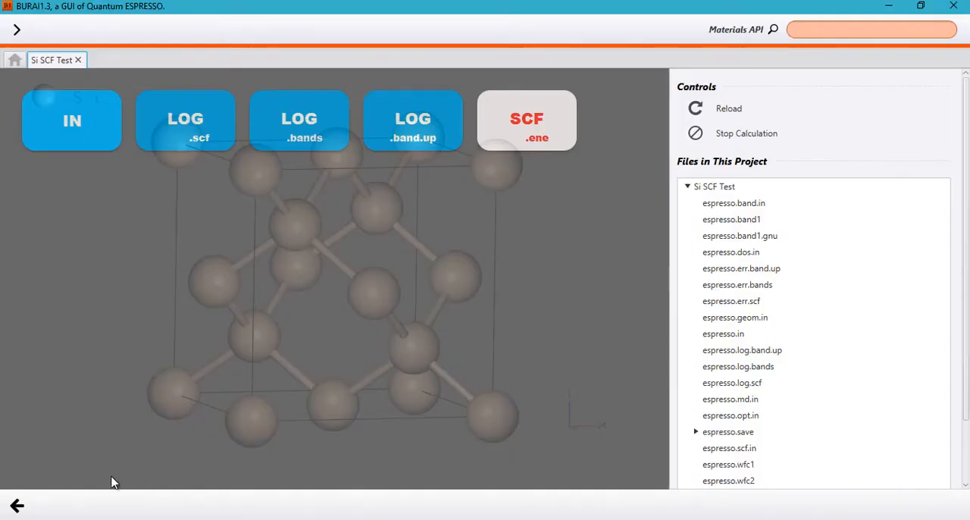
# - Back in BURAI, leave the project results and open the band calculation's input file at the K_POINTS section
pyautogui.click(16, 506)
pyautogui.click(17, 506)
pyautogui.click(54, 433)
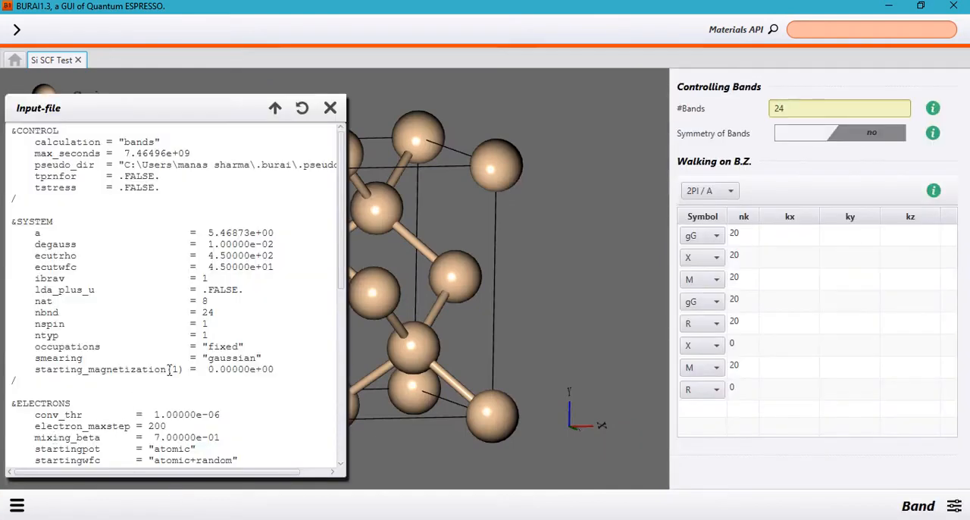
pyautogui.scroll(-7, 163, 356)
pyautogui.scroll(-3, 163, 352)
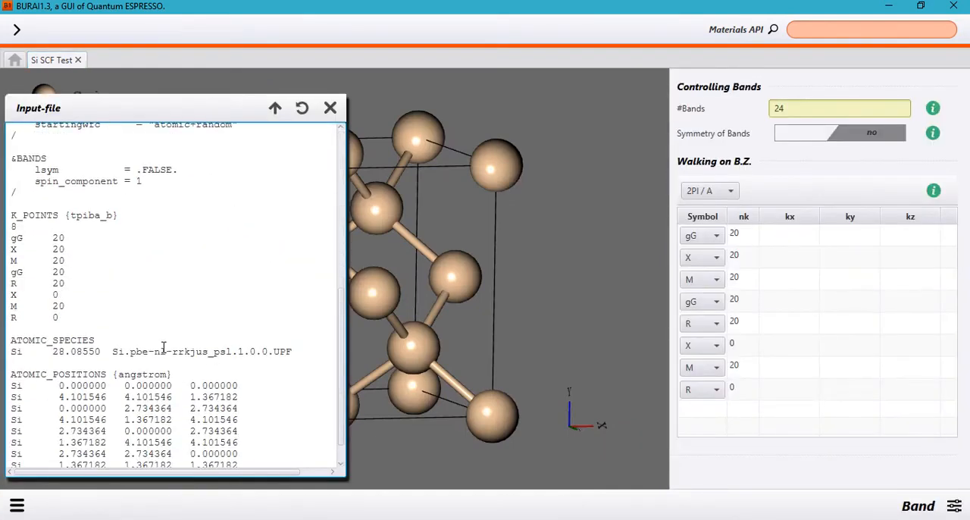
# - Examine the K_POINTS block in the input file, including its tpiba_b option and the number of points
pyautogui.moveTo(11, 216); pyautogui.dragTo(87, 318)
pyautogui.click(86, 321)
pyautogui.moveTo(43, 221); pyautogui.dragTo(114, 217)
pyautogui.click(80, 216)
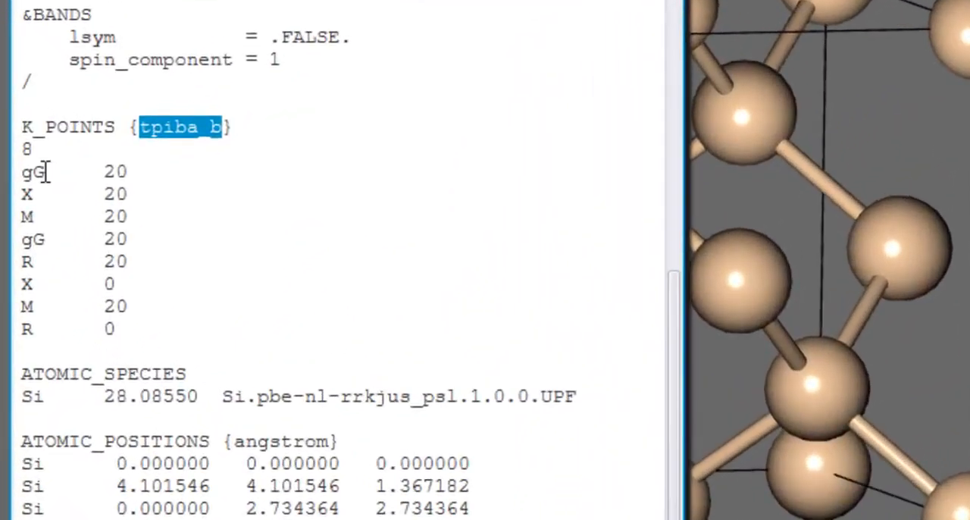
pyautogui.doubleClick(28, 148)
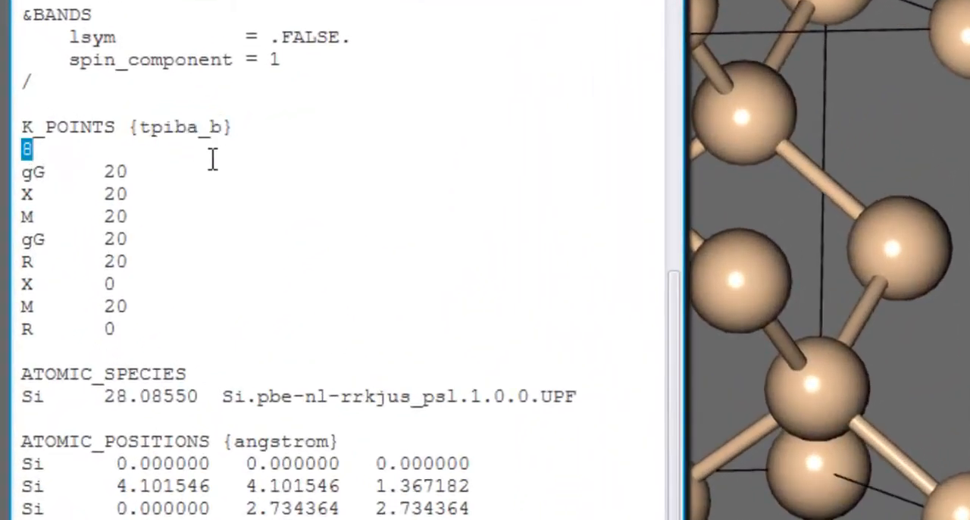
pyautogui.click(208, 162)
# - Examine the high-symmetry point labels gG, X and M along the k-point path in the input file
pyautogui.doubleClick(28, 176)
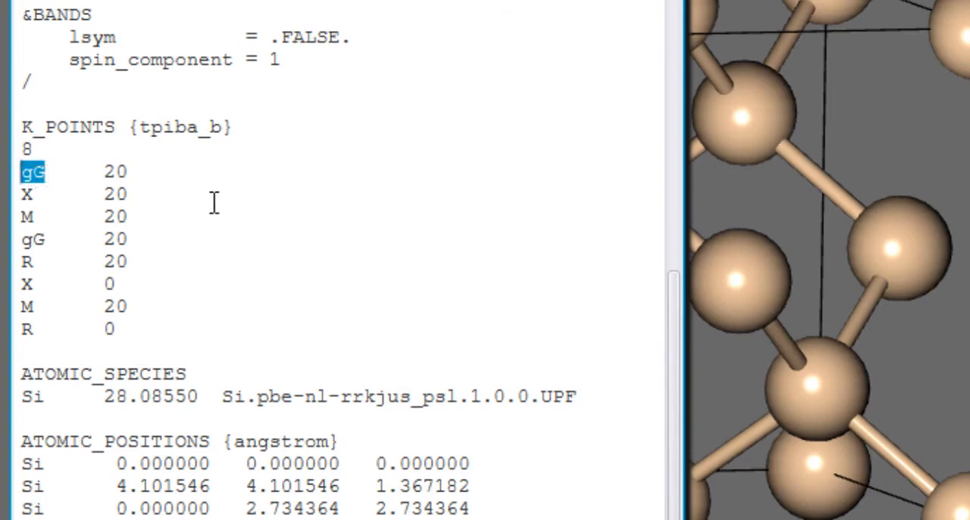
pyautogui.click(103, 193)
pyautogui.click(39, 199)
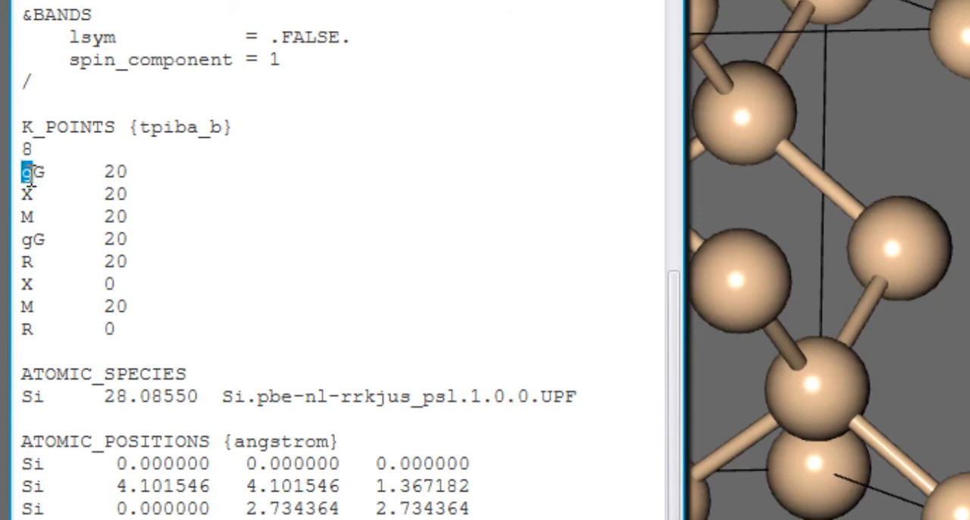
pyautogui.click(33, 174)
pyautogui.moveTo(39, 179); pyautogui.dragTo(49, 177)
pyautogui.click(49, 176)
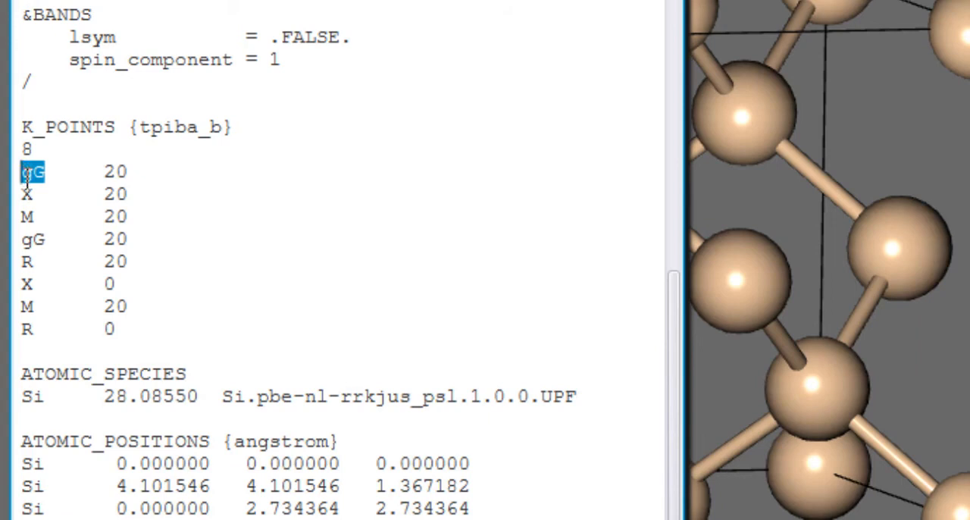
pyautogui.moveTo(36, 200); pyautogui.dragTo(27, 201)
pyautogui.click(37, 221)
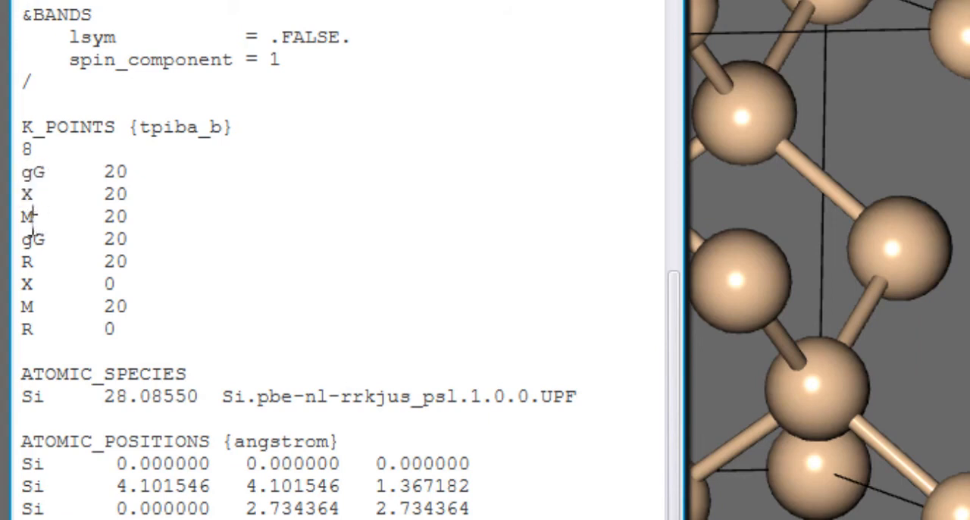
pyautogui.click(33, 240)
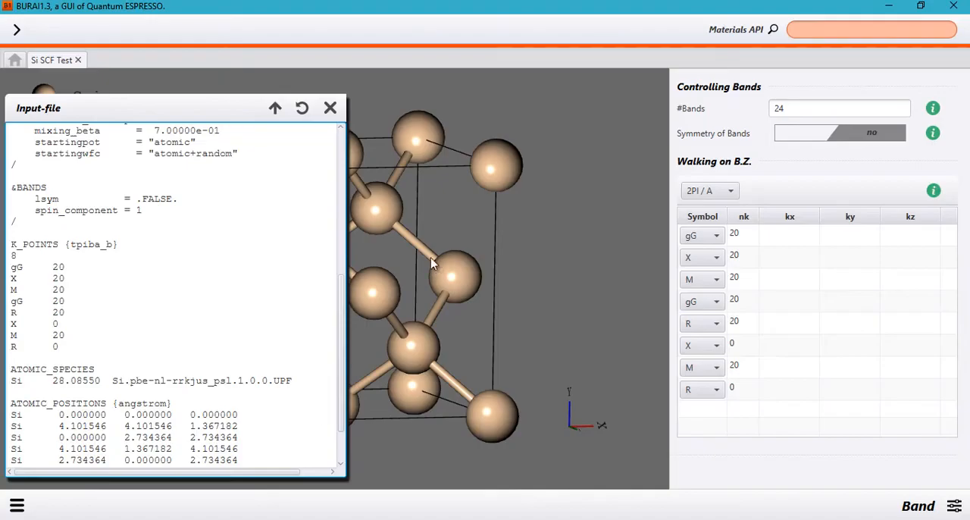
# - Check the ibrav setting in the SYSTEM section of the input file
pyautogui.scroll(9, 144, 196)
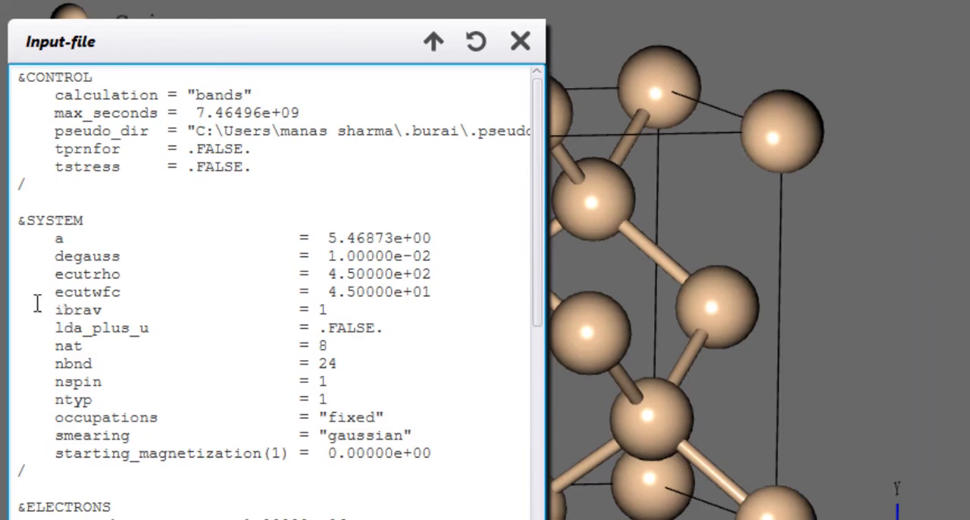
pyautogui.moveTo(56, 310); pyautogui.dragTo(359, 316)
pyautogui.click(347, 312)
# - Replace the second k-point label X with W in the K_POINTS list and apply the edited input file
pyautogui.scroll(-3, 341, 323)
pyautogui.scroll(-5, 340, 323)
pyautogui.scroll(-2, 234, 379)
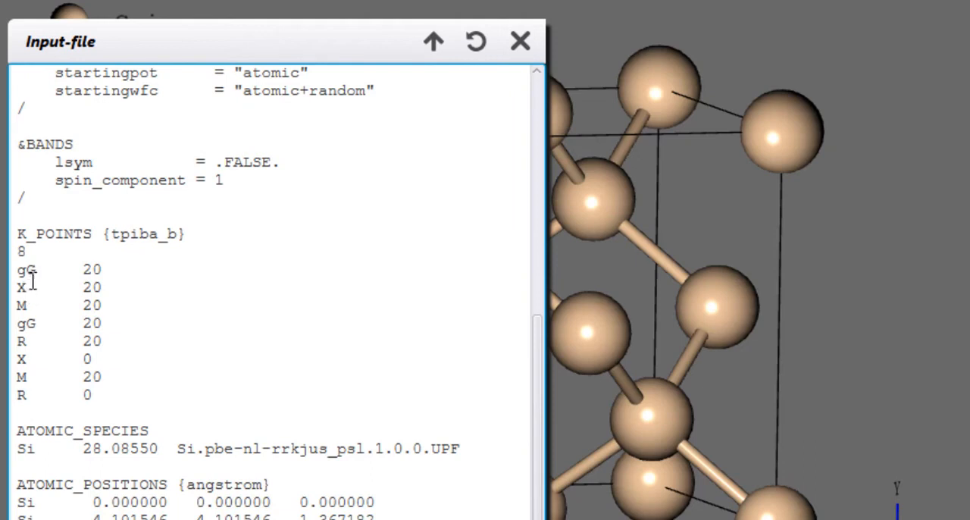
pyautogui.moveTo(17, 288); pyautogui.dragTo(30, 290)
pyautogui.write('W')
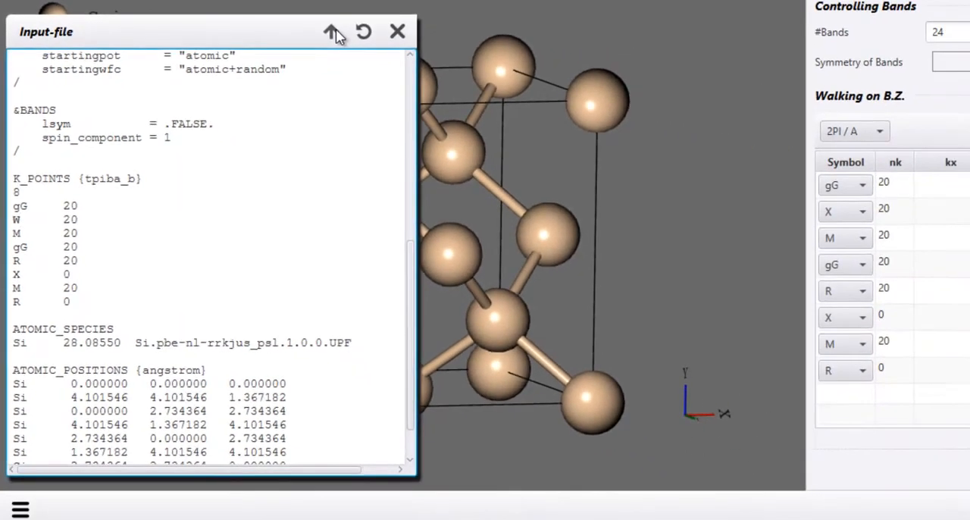
pyautogui.click(433, 42)
pyautogui.scroll(-2, 340, 141)
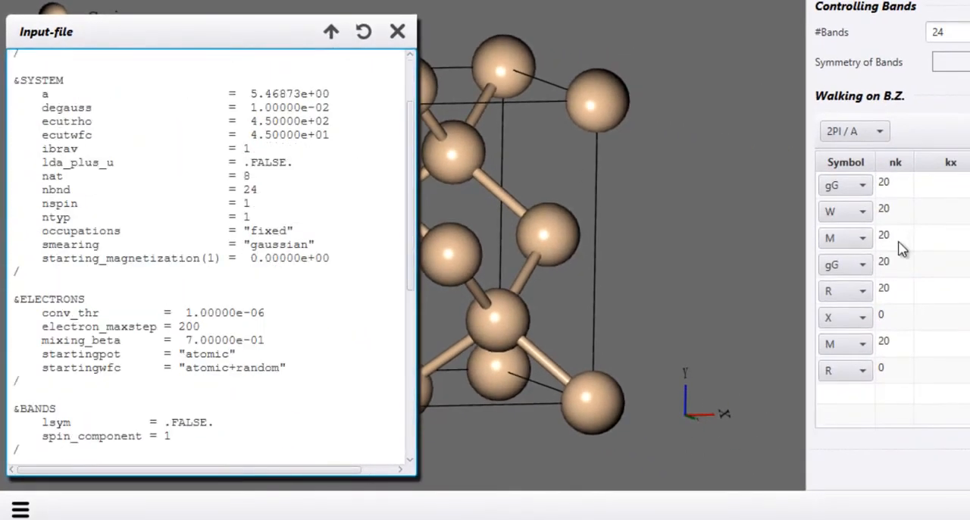
# - Run the Band job on Local Host with 4 MPI processes and 4 OpenMP threads, and dismiss the resulting dialog
pyautogui.click(20, 509)
pyautogui.click(91, 150)
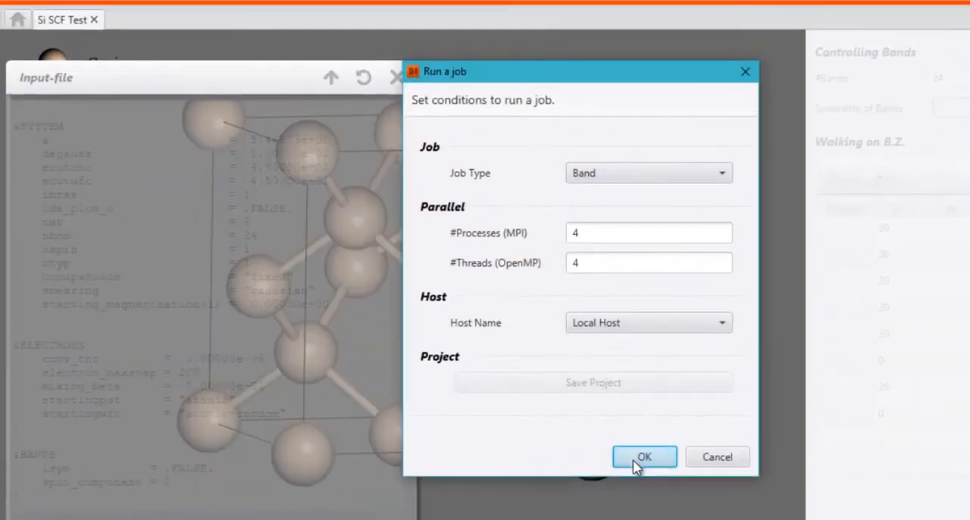
pyautogui.click(644, 457)
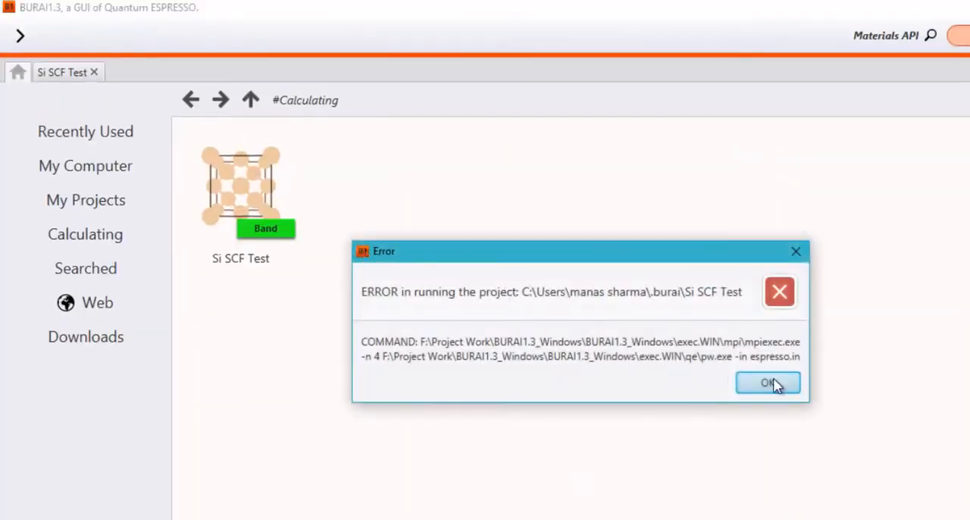
pyautogui.click(769, 382)
# - Return to the Si SCF Test project and open its CRASH file from the results
pyautogui.click(76, 76)
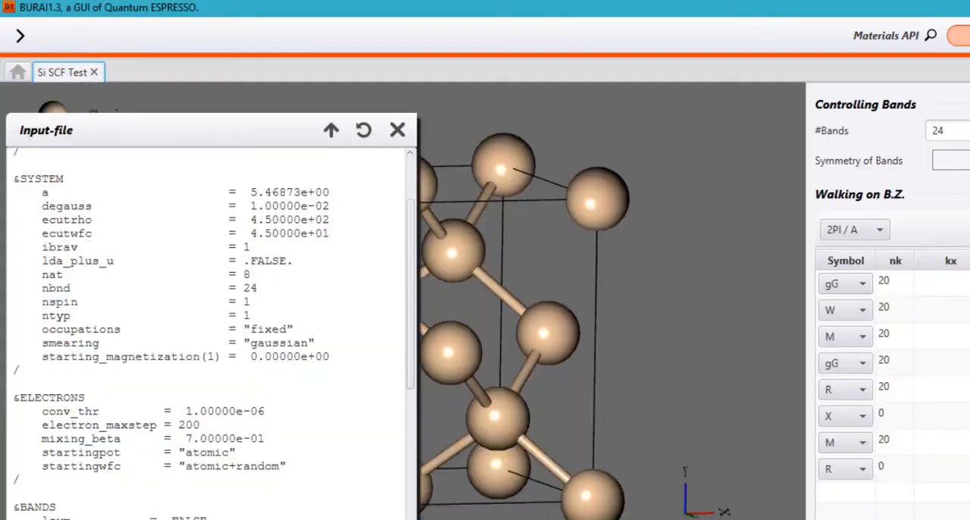
pyautogui.click(20, 516)
pyautogui.click(79, 207)
pyautogui.click(98, 151)
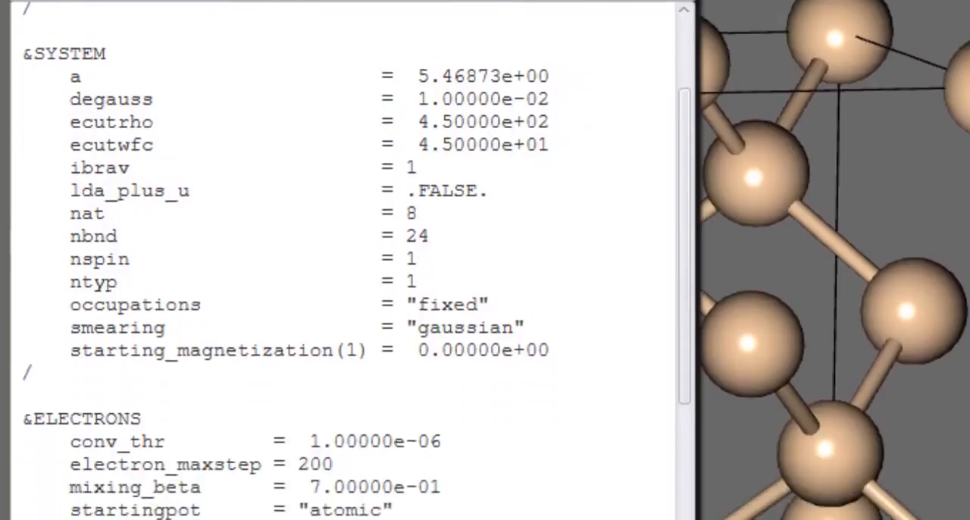
# - Go back to the K_POINTS list in the band calculation's input file
pyautogui.scroll(-8, 225, 205)
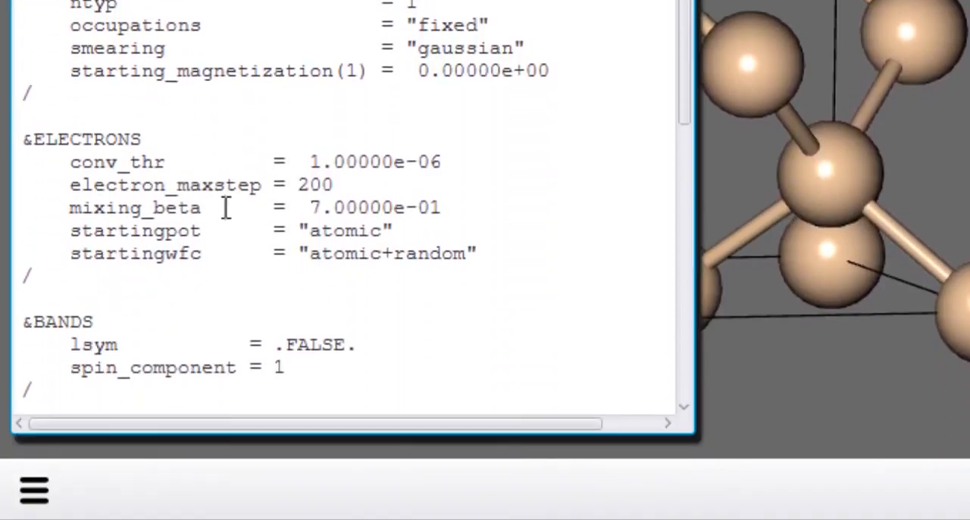
pyautogui.scroll(-2, 228, 201)
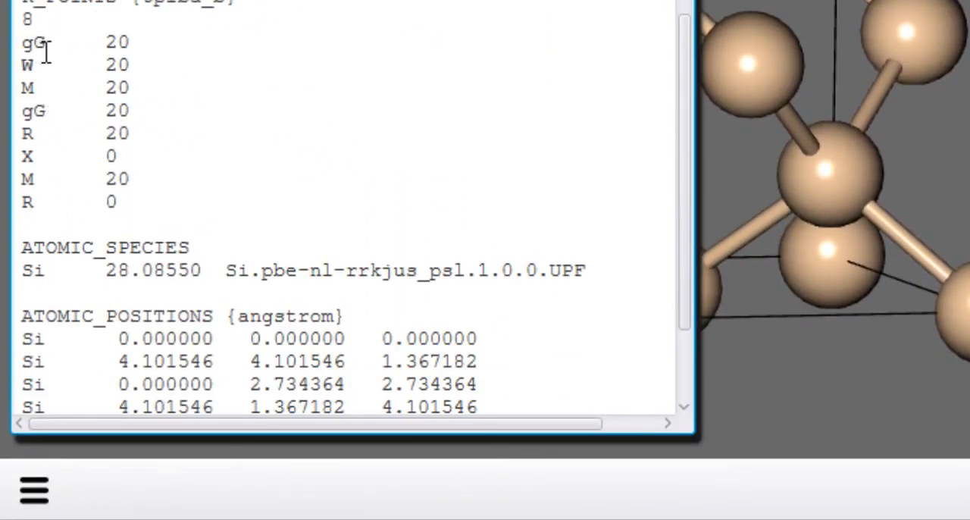